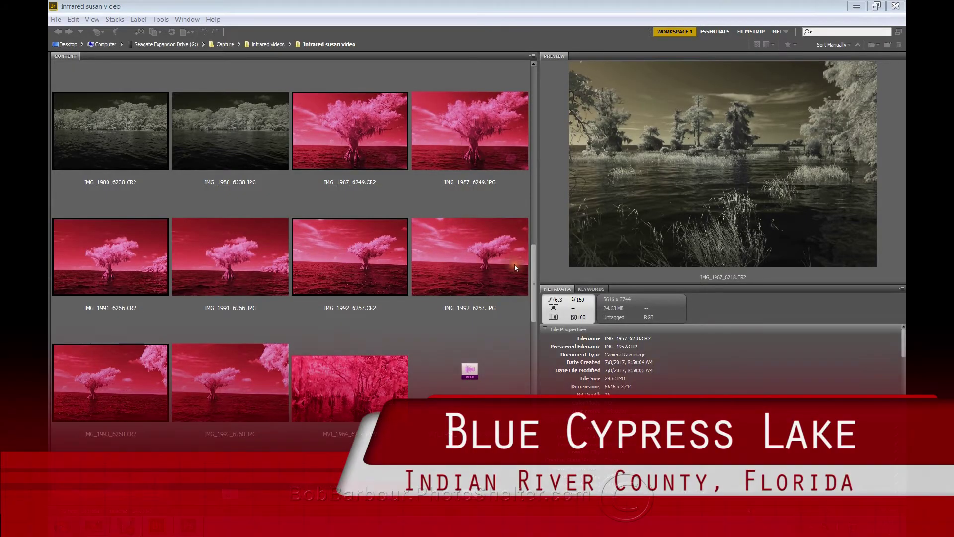
# Open the lake photo IMG_1967_6218.CR2 in Camera Raw and load its snapshot 0
pyautogui.moveTo(534, 264); pyautogui.dragTo(497, 190)
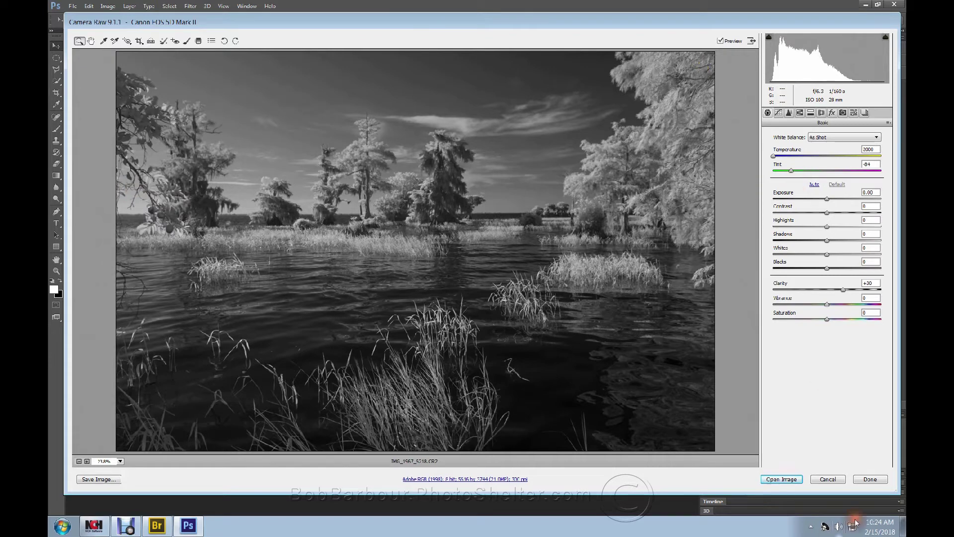
pyautogui.click(862, 113)
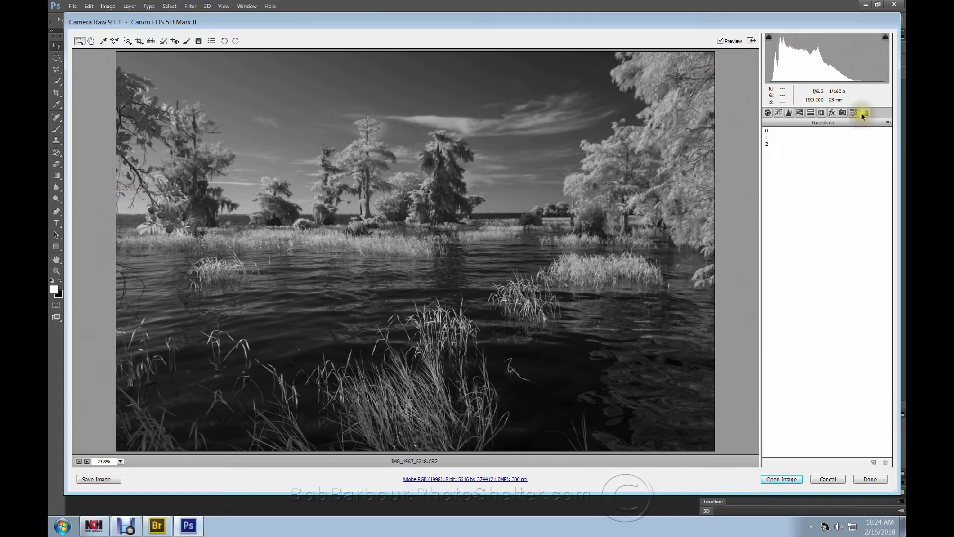
pyautogui.click(766, 131)
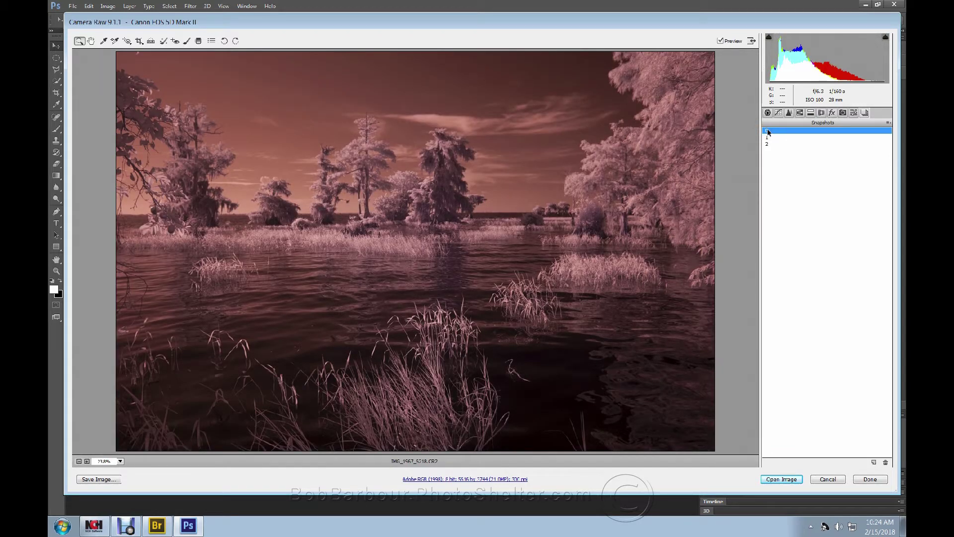
pyautogui.click(872, 462)
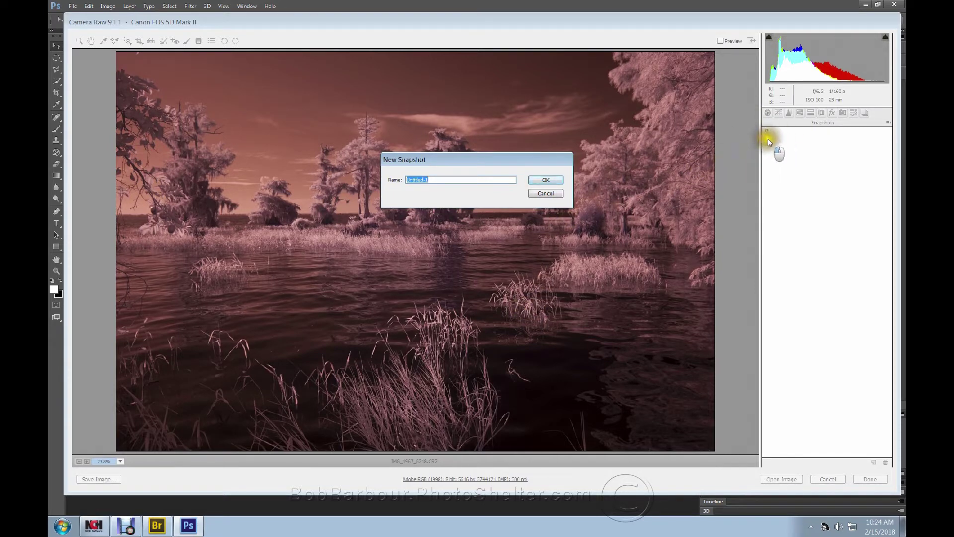
pyautogui.click(547, 193)
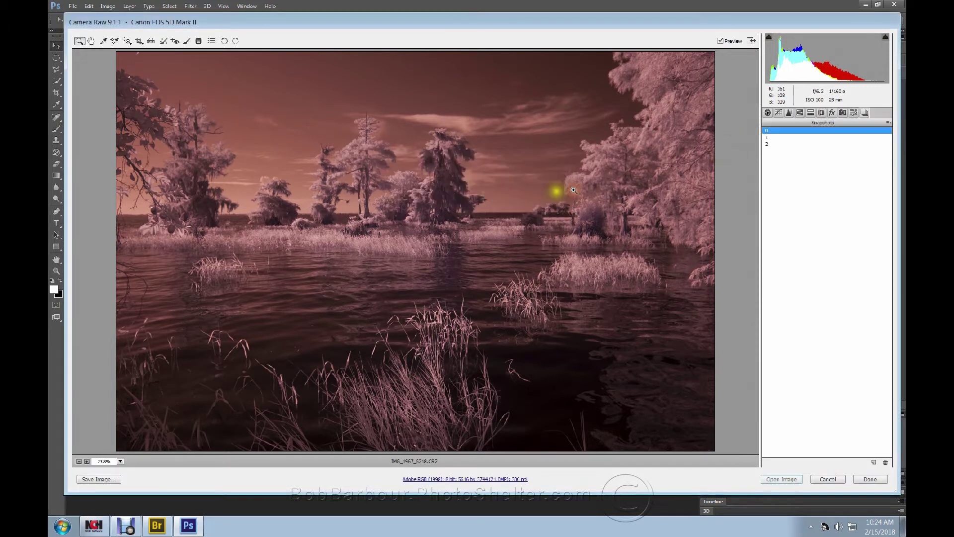
# Delete snapshot 2 from the snapshot list and load snapshot 1
pyautogui.click(768, 138)
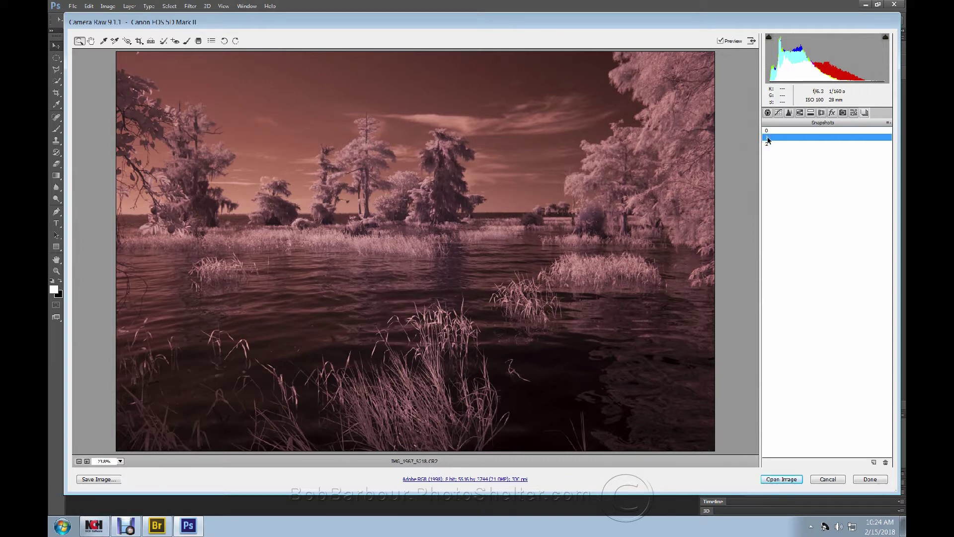
pyautogui.click(830, 139)
pyautogui.click(767, 144)
pyautogui.click(766, 145)
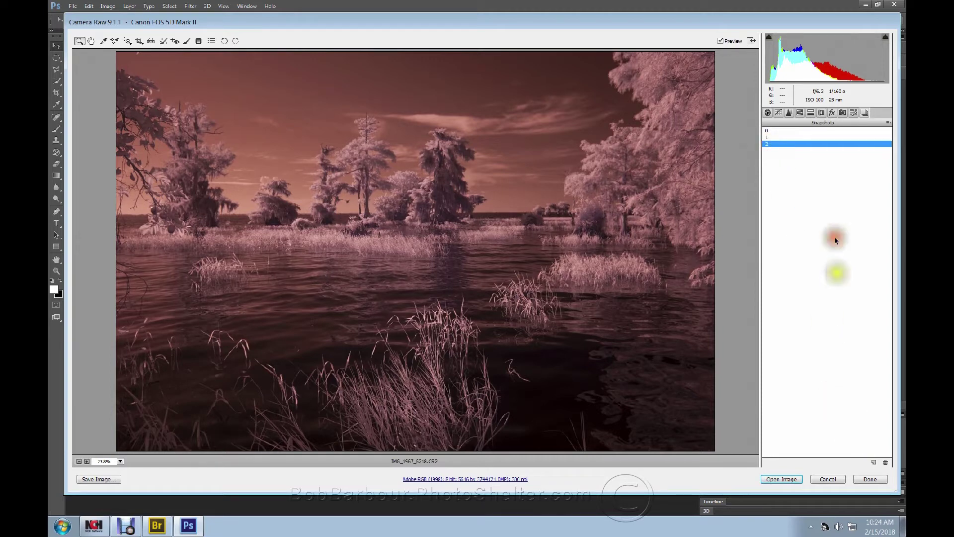
pyautogui.click(885, 462)
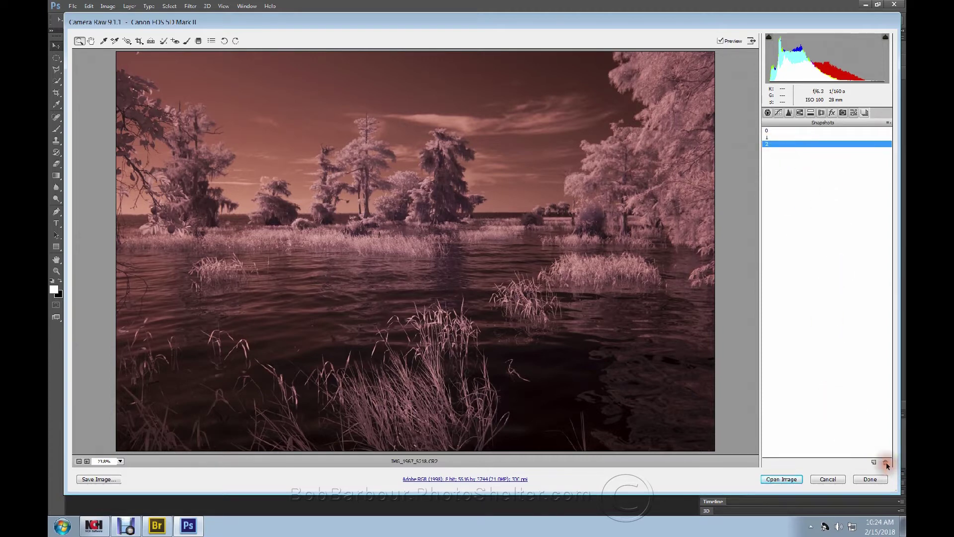
pyautogui.click(766, 137)
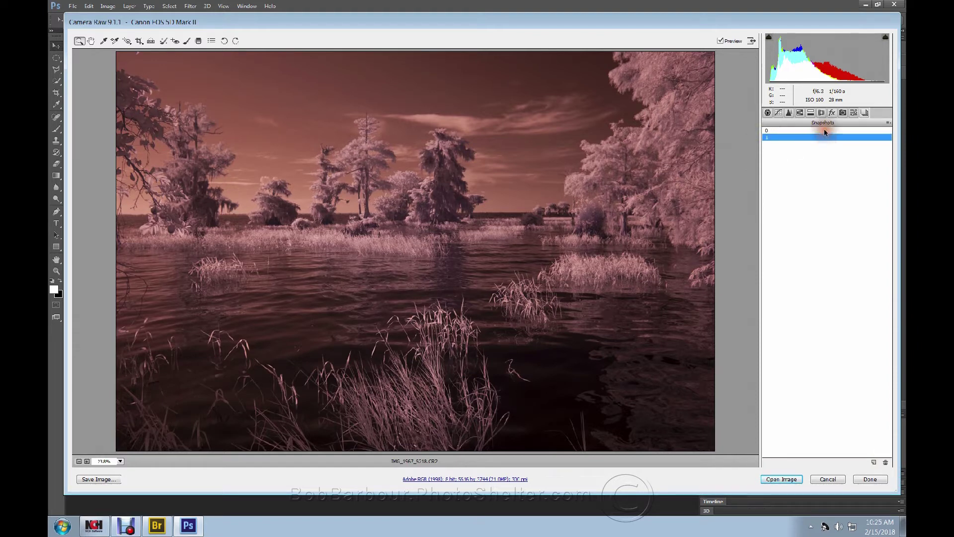
# Apply the Desaturate HSL preset to the infrared photo
pyautogui.click(867, 114)
pyautogui.click(853, 114)
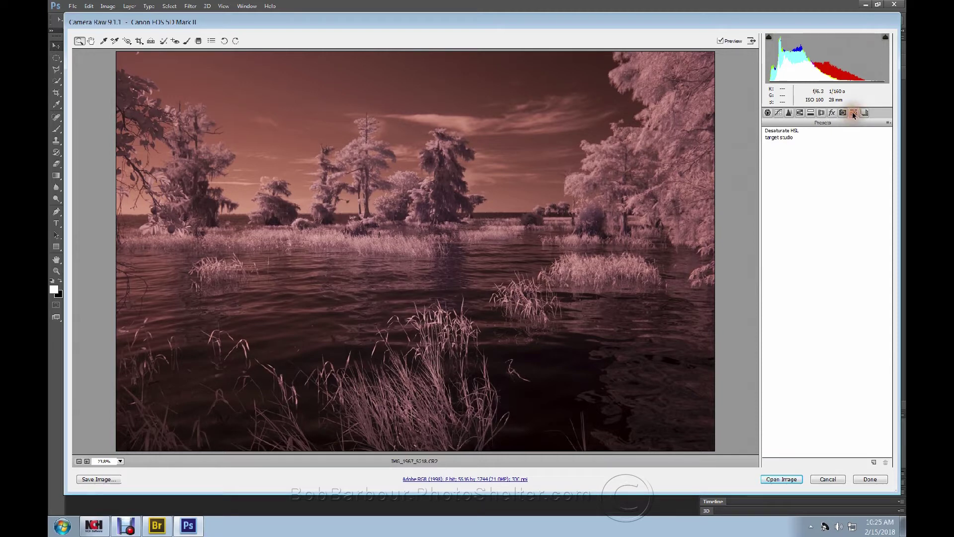
pyautogui.click(851, 115)
pyautogui.click(779, 131)
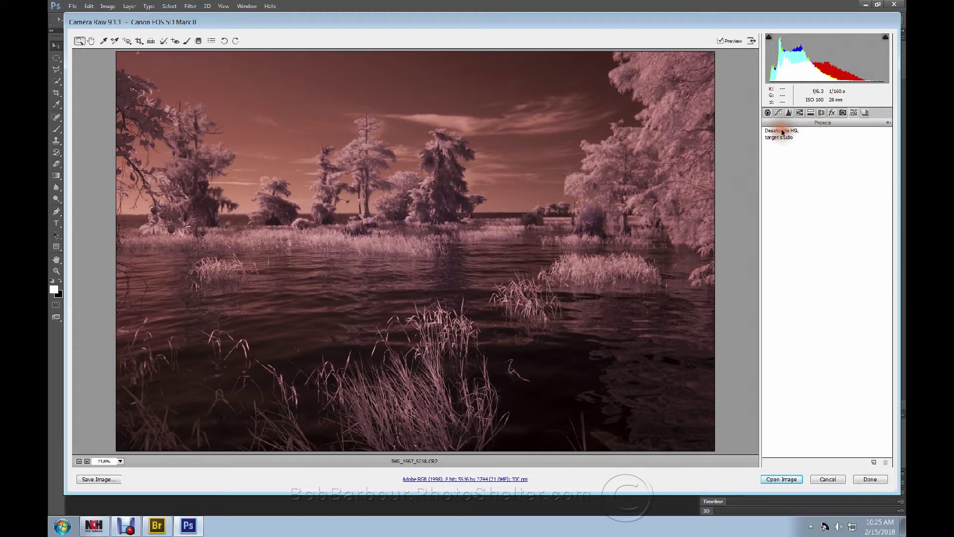
pyautogui.click(780, 131)
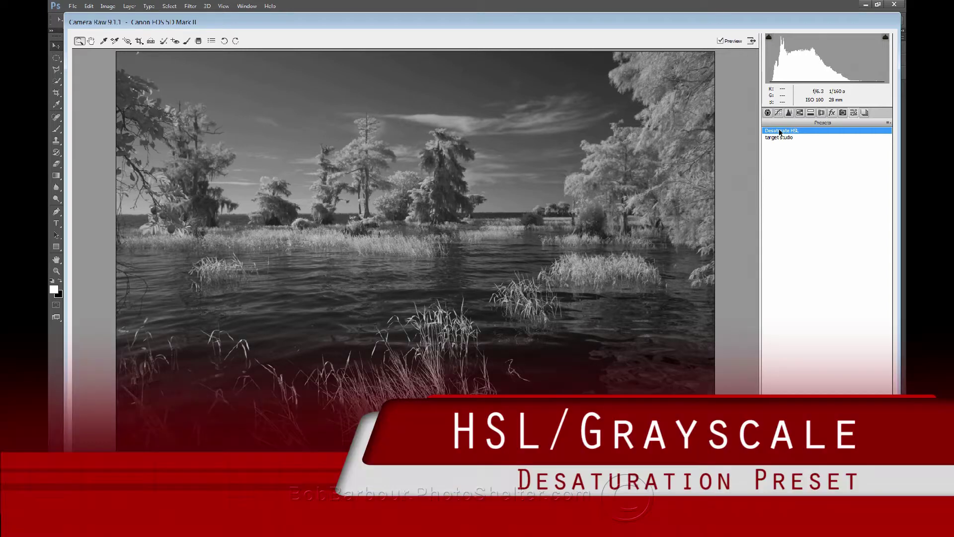
# Check the HSL saturation values that the Desaturate HSL preset applies to each color
pyautogui.click(800, 113)
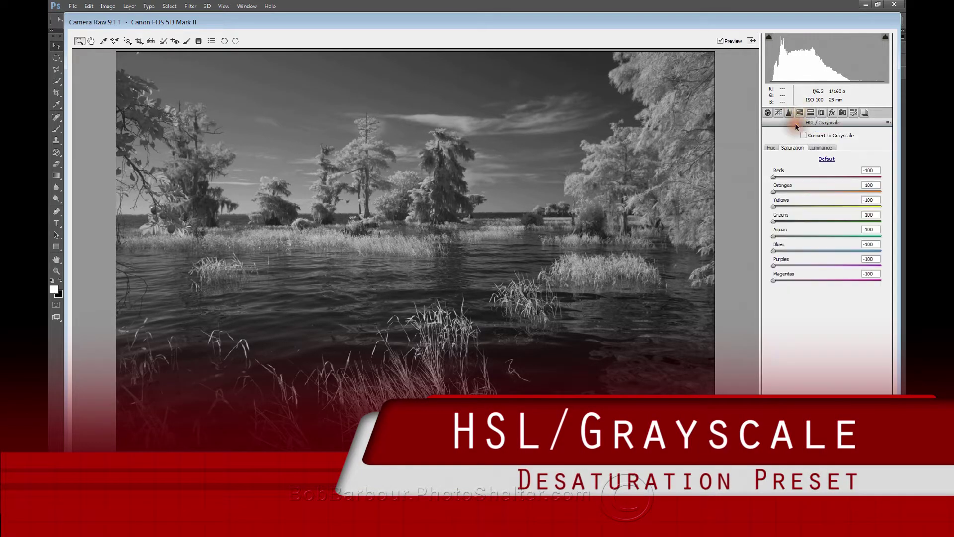
pyautogui.click(772, 178)
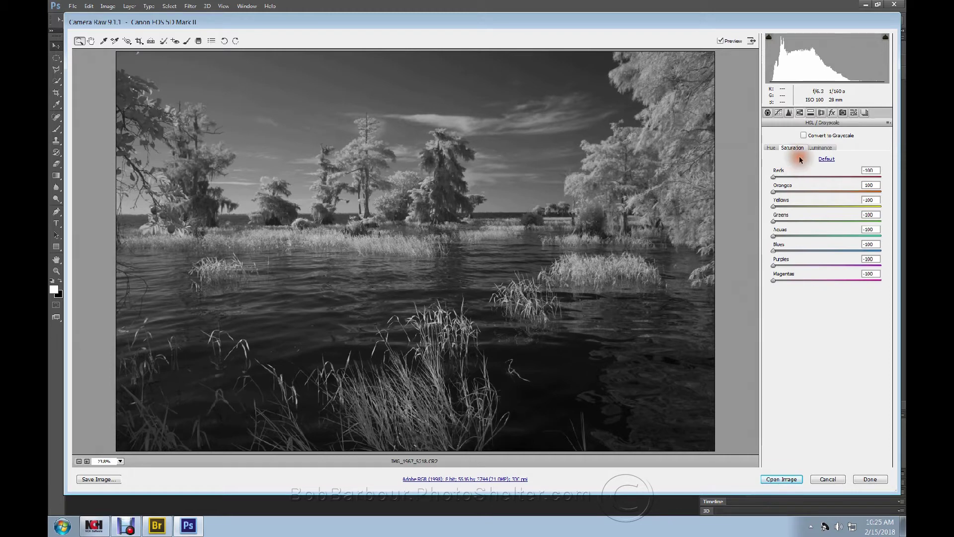
pyautogui.click(854, 113)
pyautogui.click(828, 130)
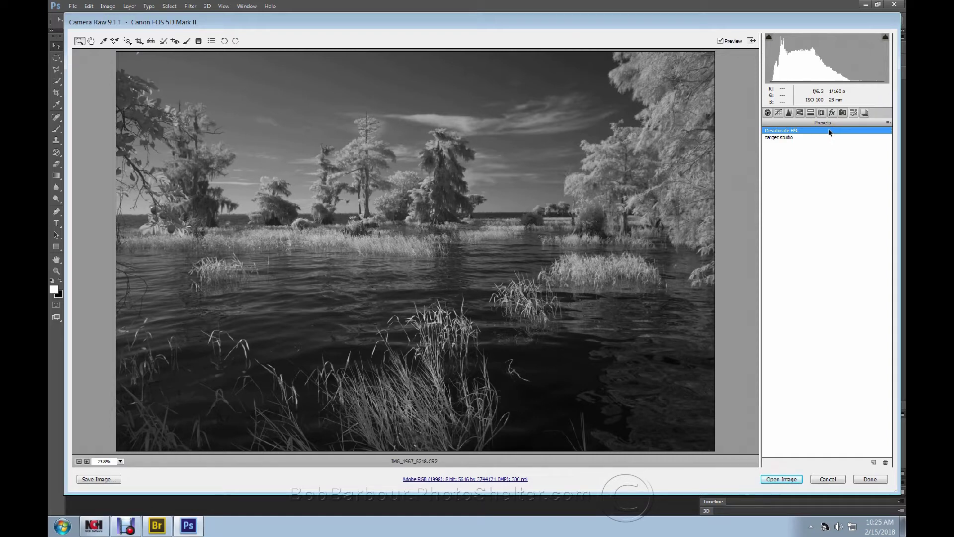
# Enable lens profile corrections for the photo and raise its Clarity to about +30
pyautogui.click(822, 114)
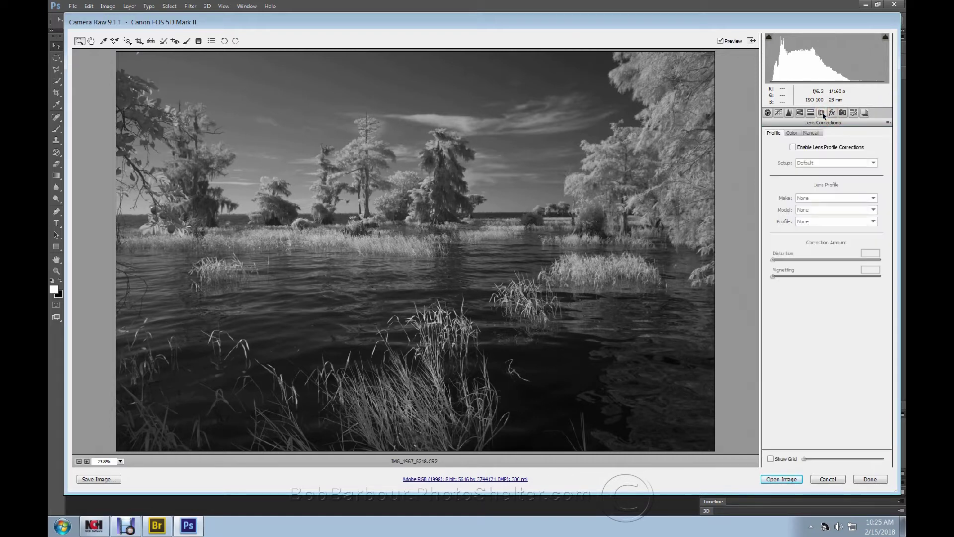
pyautogui.click(794, 147)
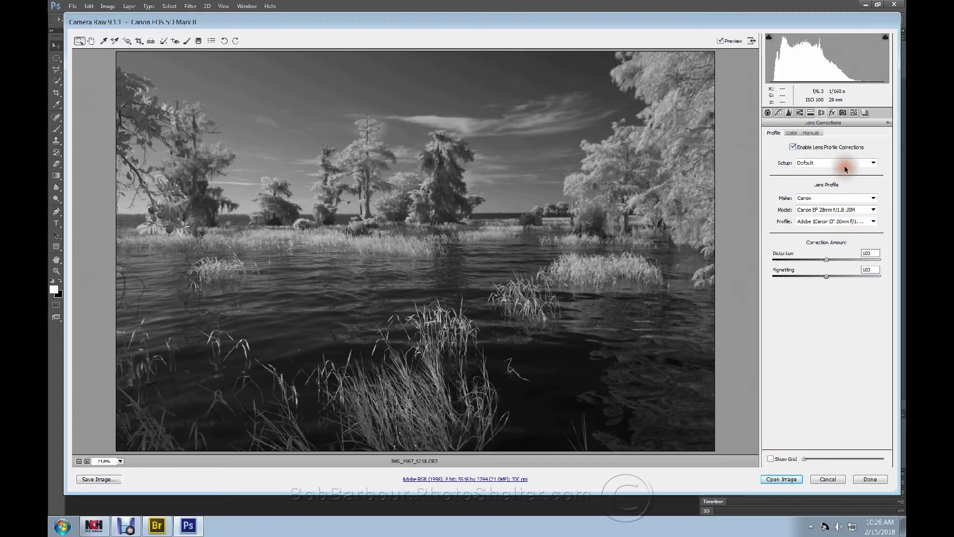
pyautogui.click(768, 113)
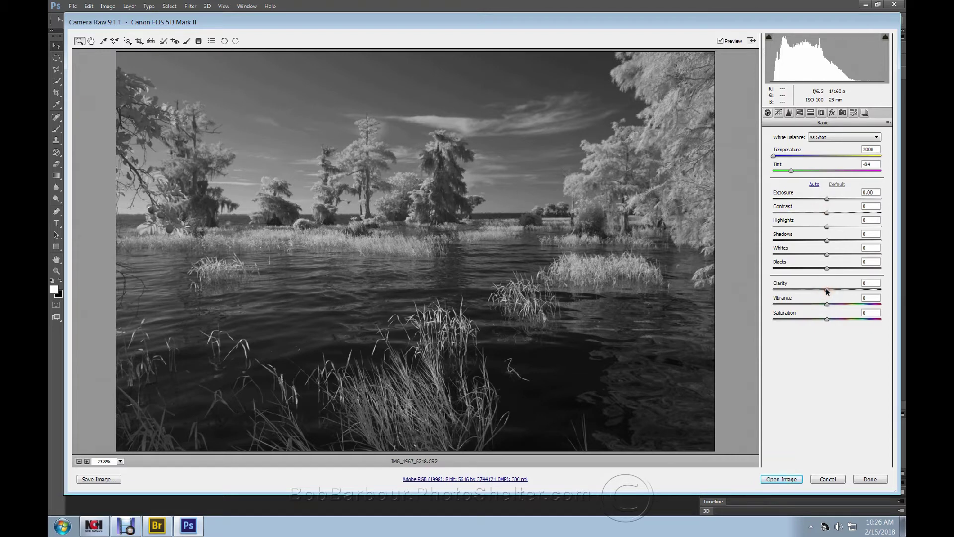
pyautogui.moveTo(828, 293); pyautogui.dragTo(842, 291)
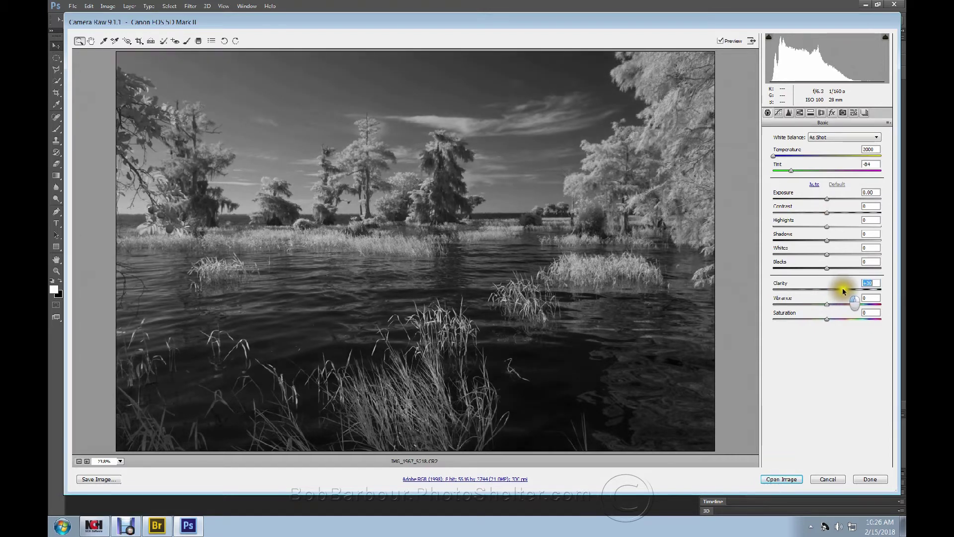
pyautogui.moveTo(842, 287); pyautogui.dragTo(843, 288)
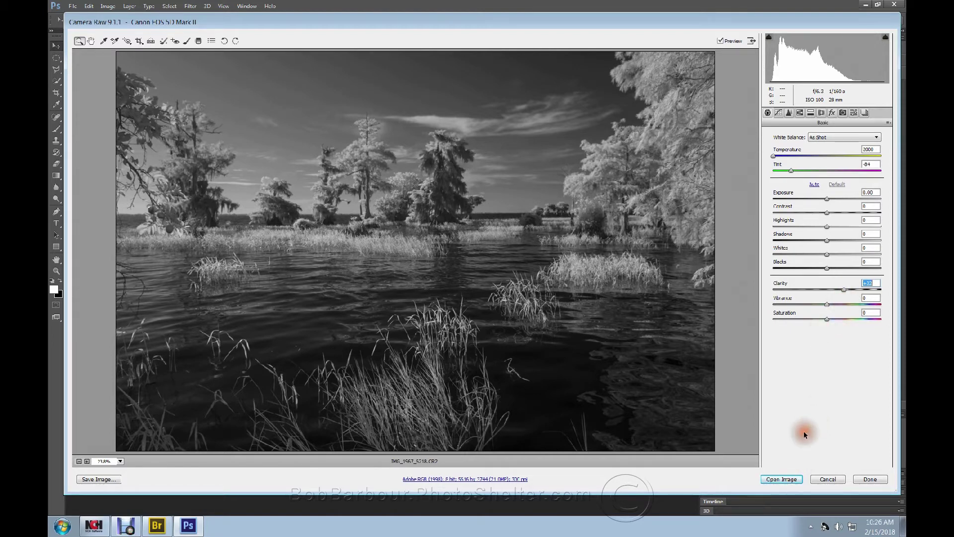
# Open the adjusted raw image in Photoshop and fit it on screen
pyautogui.click(789, 479)
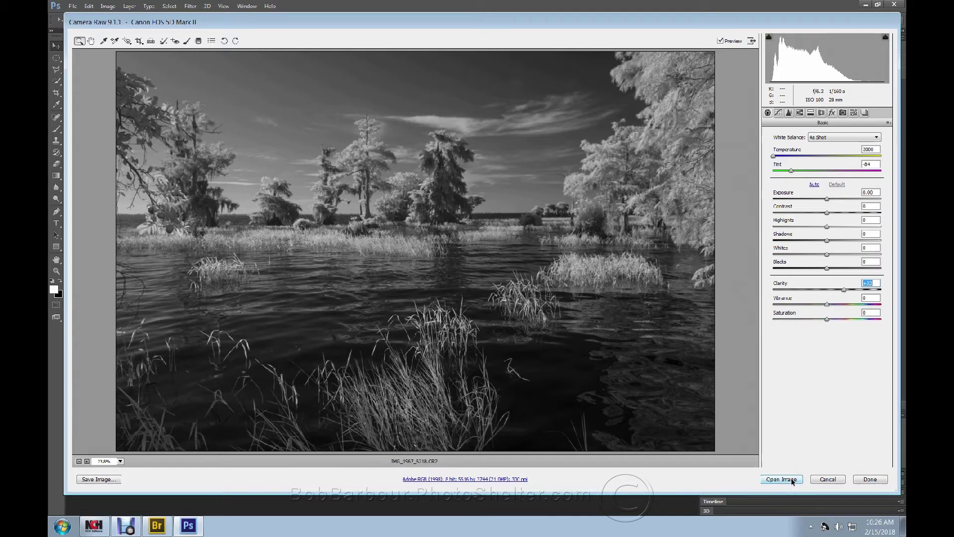
pyautogui.click(792, 478)
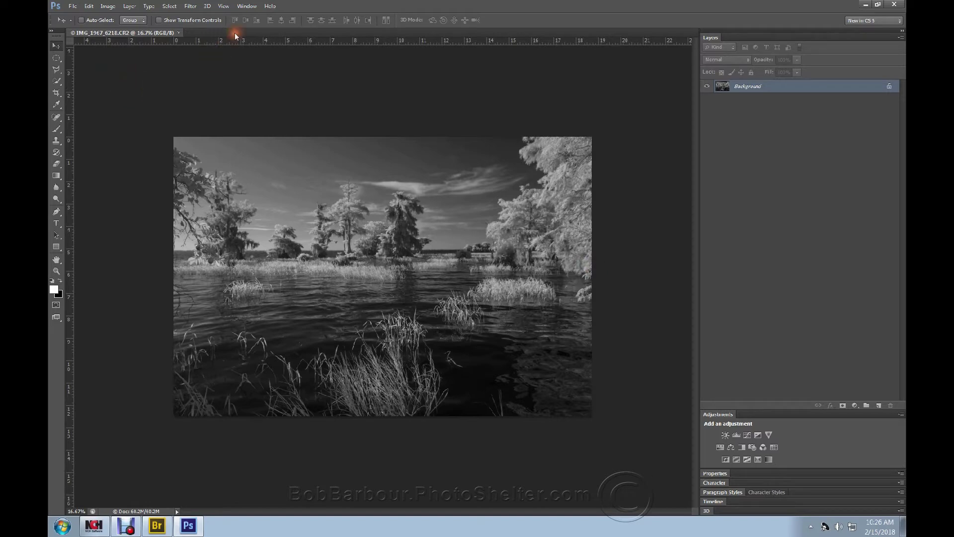
pyautogui.click(224, 6)
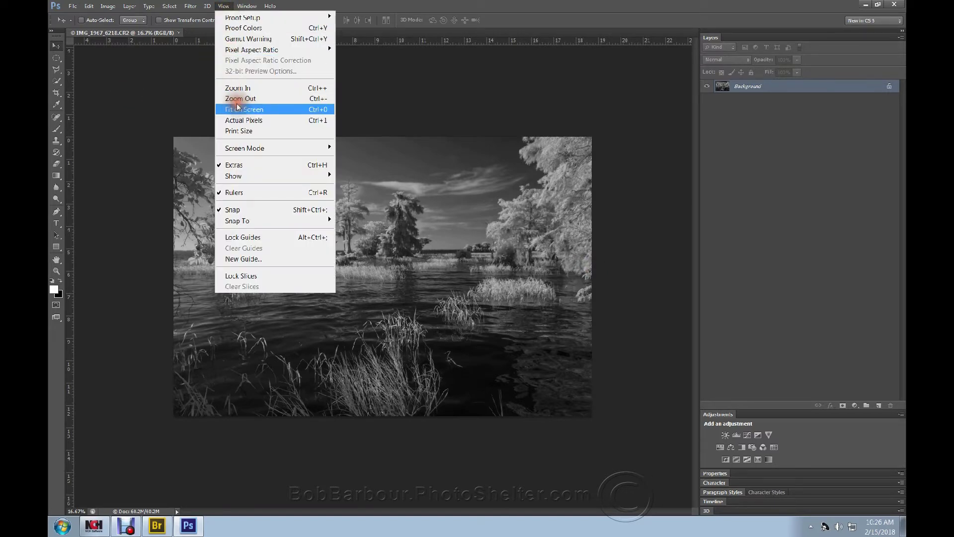
pyautogui.click(238, 109)
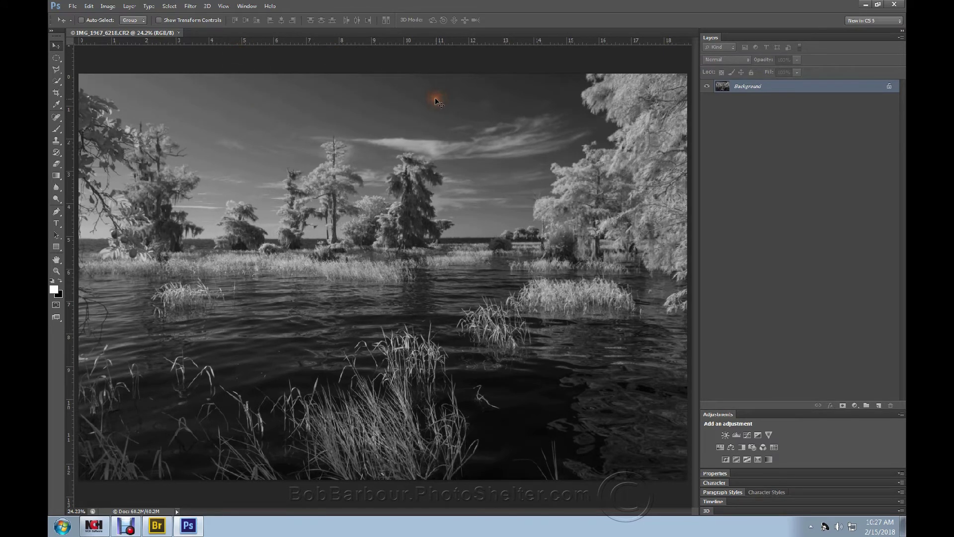
# Select two dust spots in the upper sky above the dark moss-covered tree with elliptical marquees
pyautogui.click(56, 271)
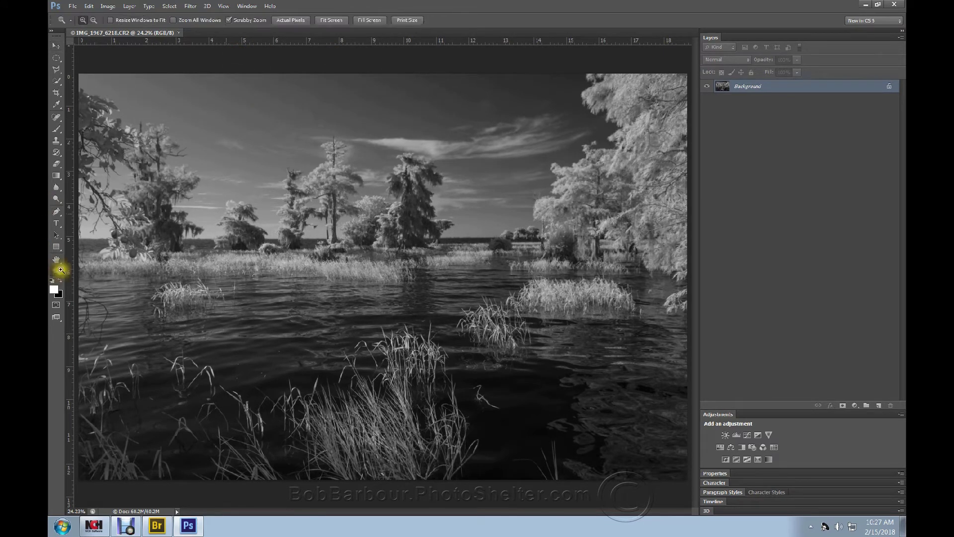
pyautogui.click(427, 93)
pyautogui.click(449, 91)
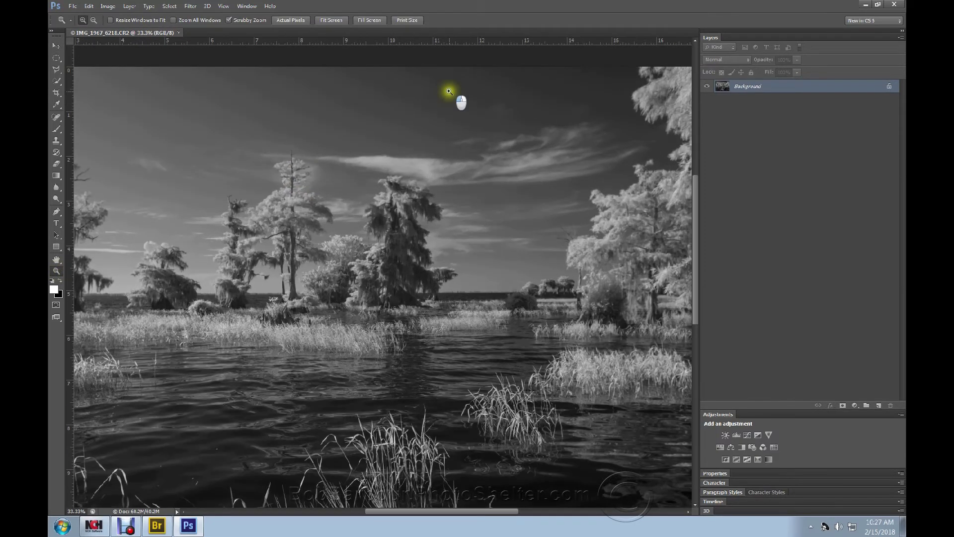
pyautogui.click(449, 90)
pyautogui.click(438, 75)
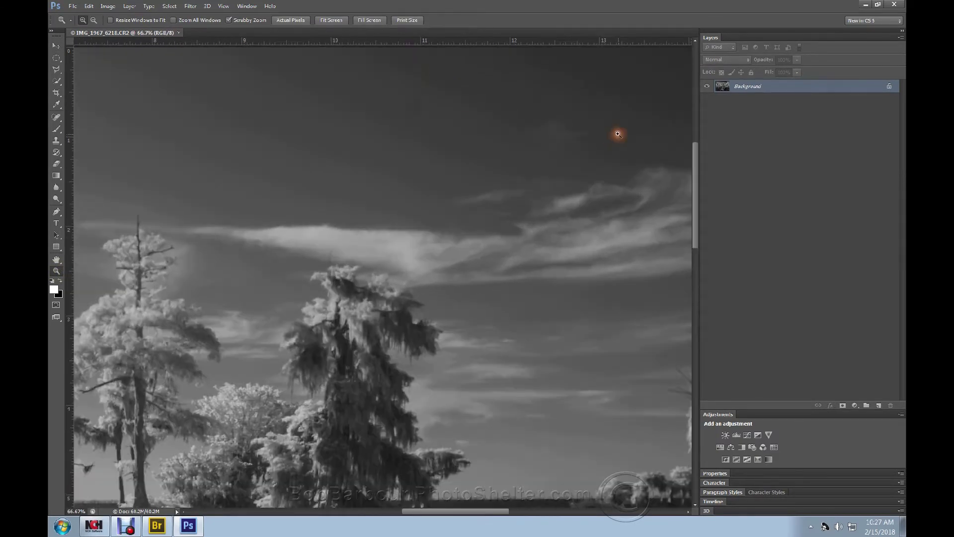
pyautogui.moveTo(692, 168); pyautogui.dragTo(693, 155)
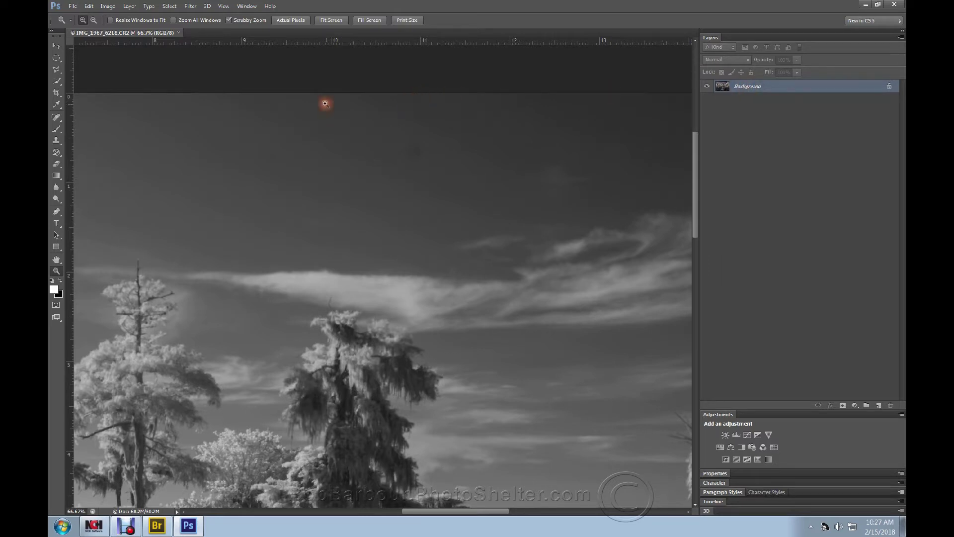
pyautogui.click(56, 57)
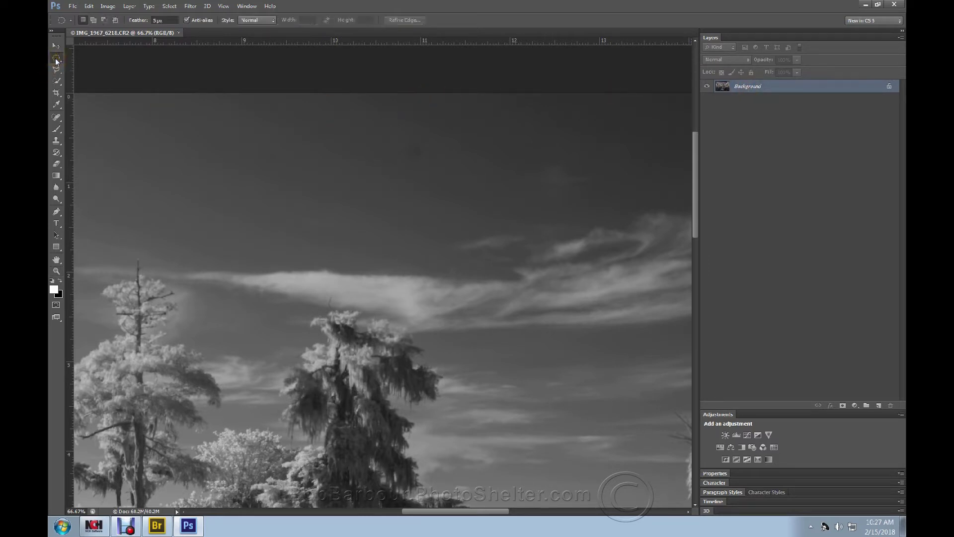
pyautogui.moveTo(400, 140); pyautogui.dragTo(424, 166)
pyautogui.moveTo(386, 93); pyautogui.dragTo(412, 114)
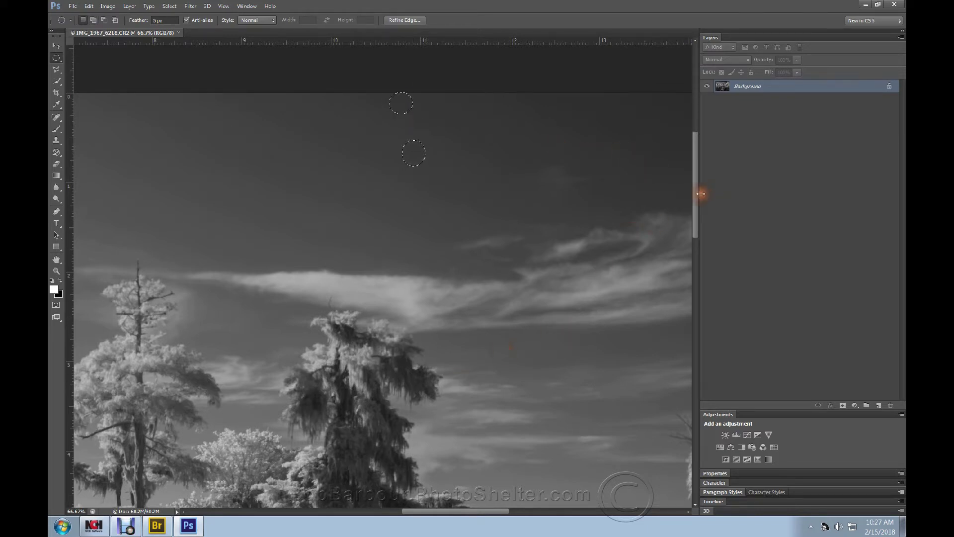
# Add a small ellipse around another dust spot, in the sky left of the tall cypress, to the selection
pyautogui.moveTo(694, 200)
pyautogui.mouseDown()
pyautogui.moveTo(693, 292)
pyautogui.moveTo(702, 199)
pyautogui.mouseUp()
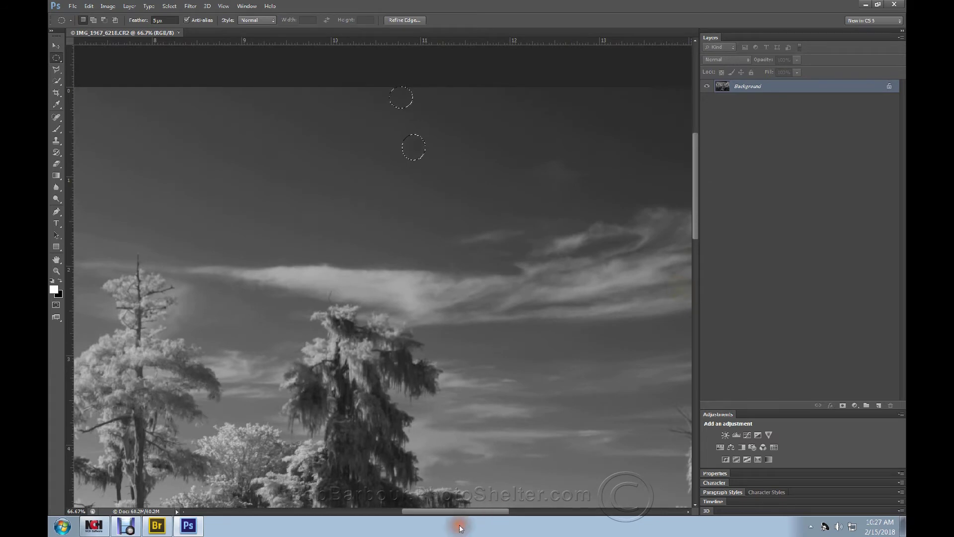
pyautogui.moveTo(474, 509); pyautogui.dragTo(404, 508)
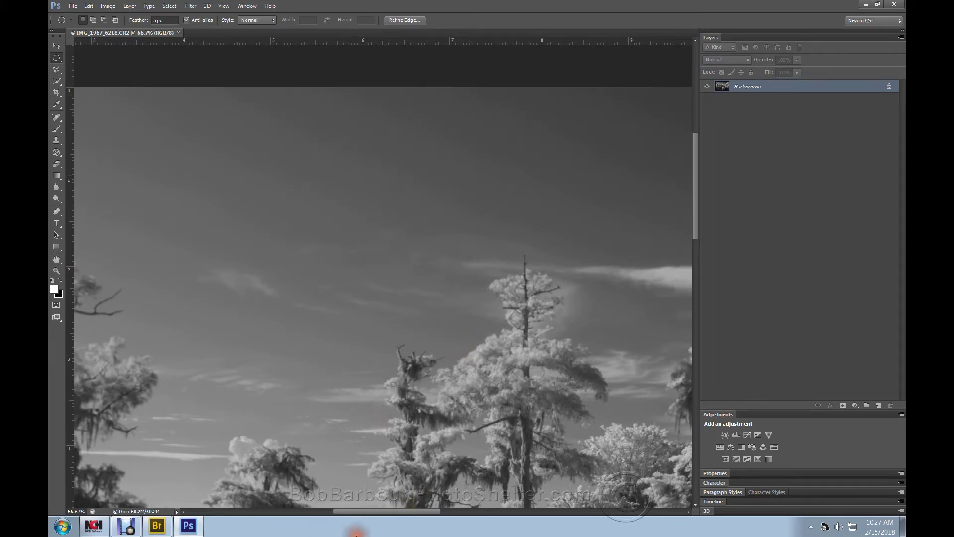
pyautogui.moveTo(367, 510)
pyautogui.mouseDown()
pyautogui.moveTo(337, 512)
pyautogui.moveTo(385, 514)
pyautogui.mouseUp()
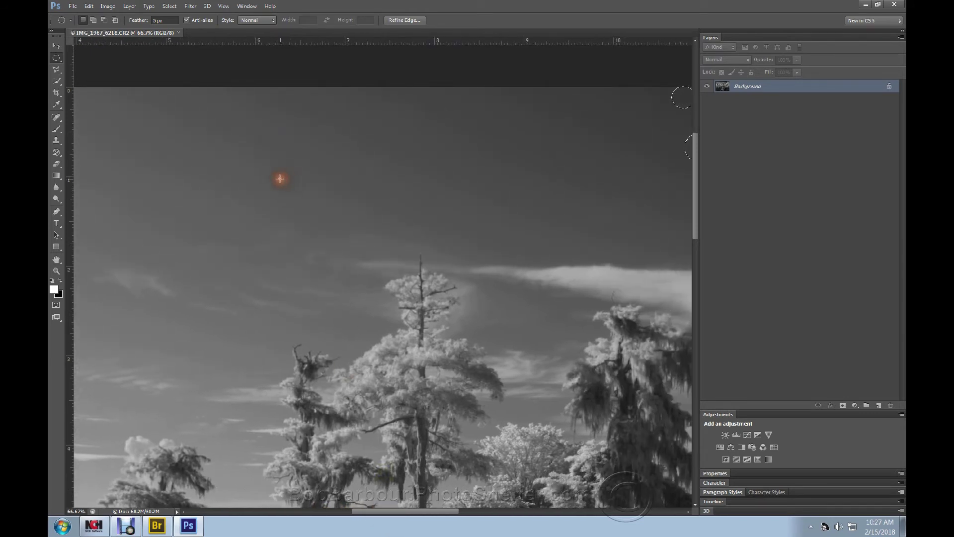
pyautogui.moveTo(280, 177); pyautogui.dragTo(307, 208)
# Fill the three selected dust spots in the sky with Content-Aware contents in Normal mode at 100% opacity
pyautogui.click(89, 6)
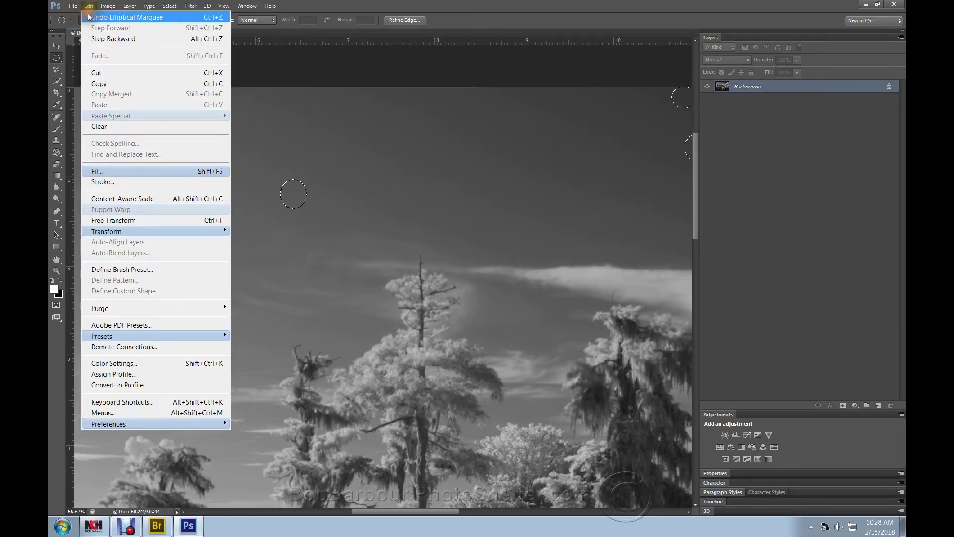
pyautogui.click(106, 173)
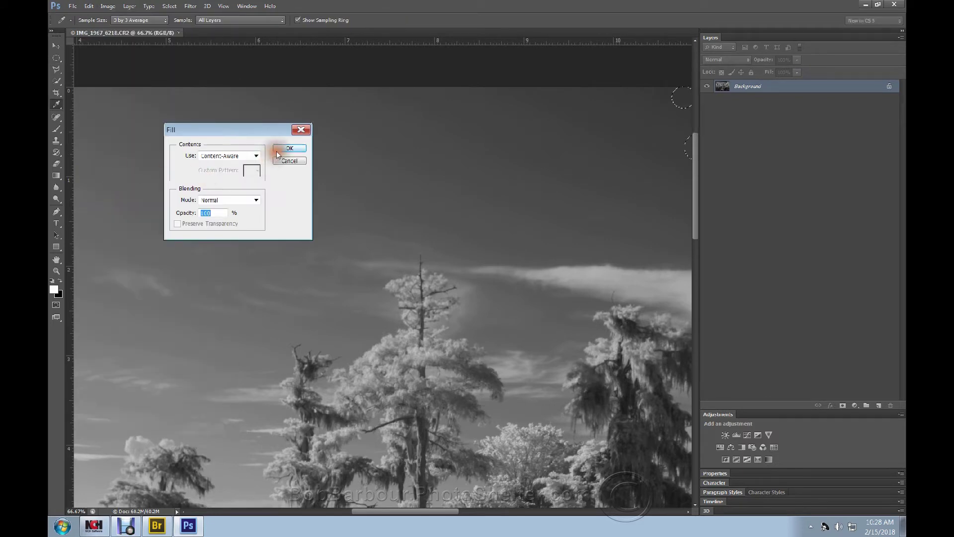
pyautogui.click(285, 148)
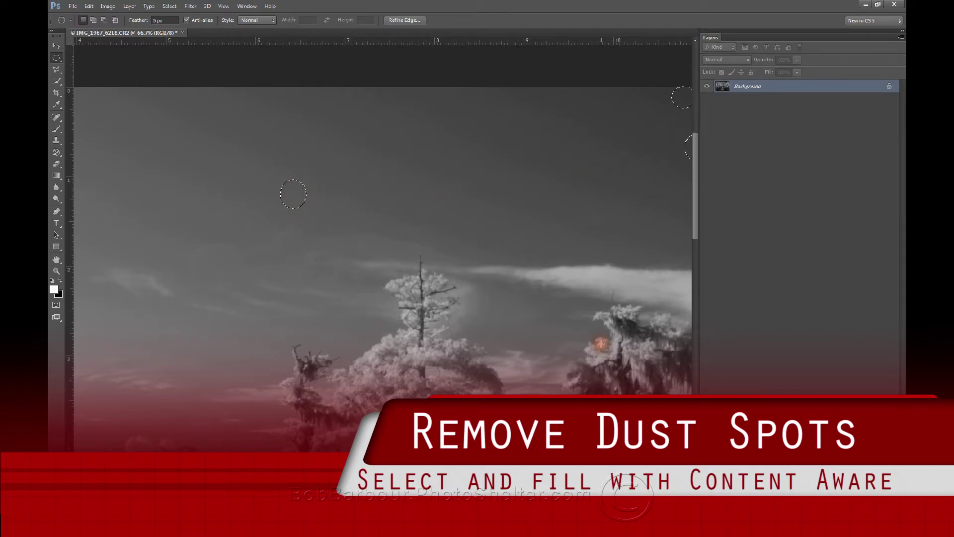
# Replace the selection with two elliptical marquees: one in mid-sky between the two tall trees, one at the photo's upper edge above the moss-covered tree
pyautogui.hscroll(5, 410, 309)
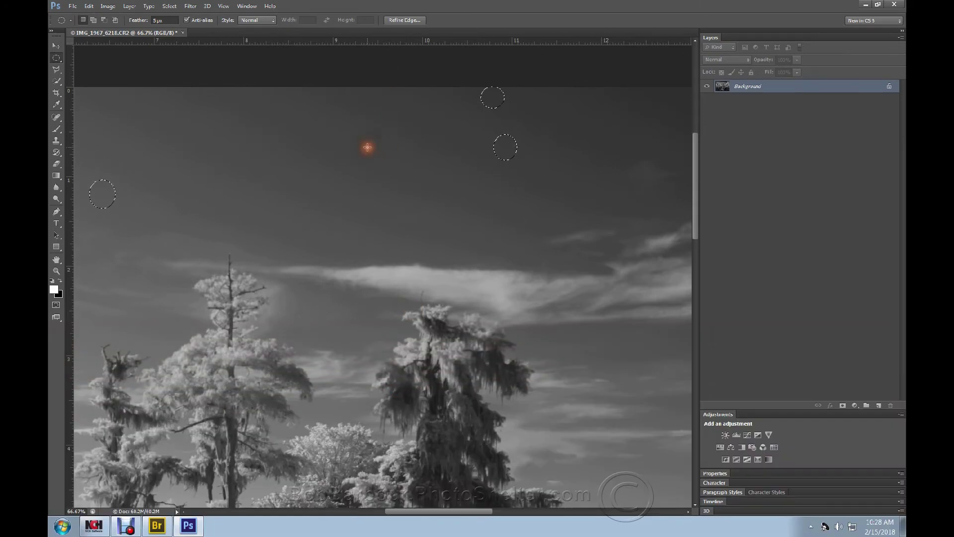
pyautogui.moveTo(355, 135); pyautogui.dragTo(373, 165)
pyautogui.click(396, 150)
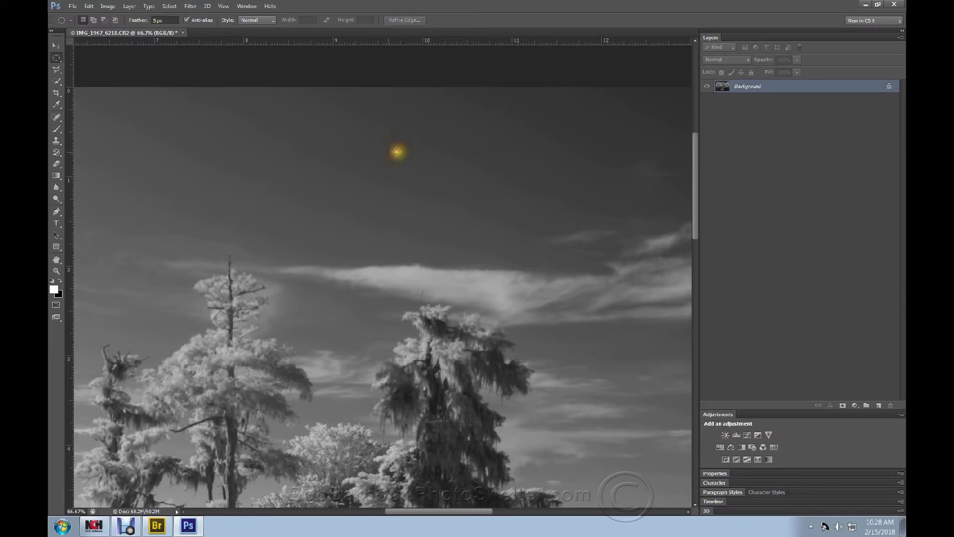
pyautogui.click(344, 144)
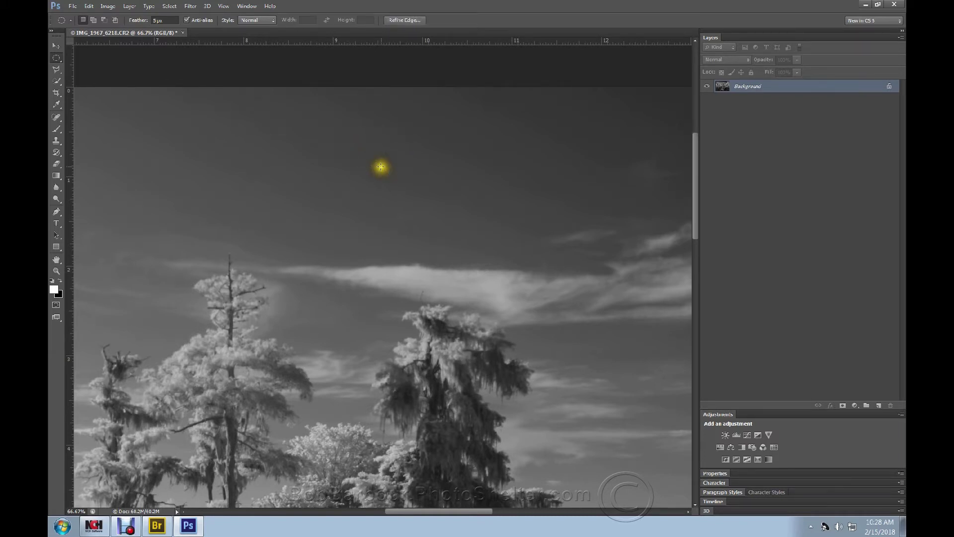
pyautogui.moveTo(343, 144); pyautogui.dragTo(380, 166)
pyautogui.moveTo(477, 87); pyautogui.dragTo(513, 112)
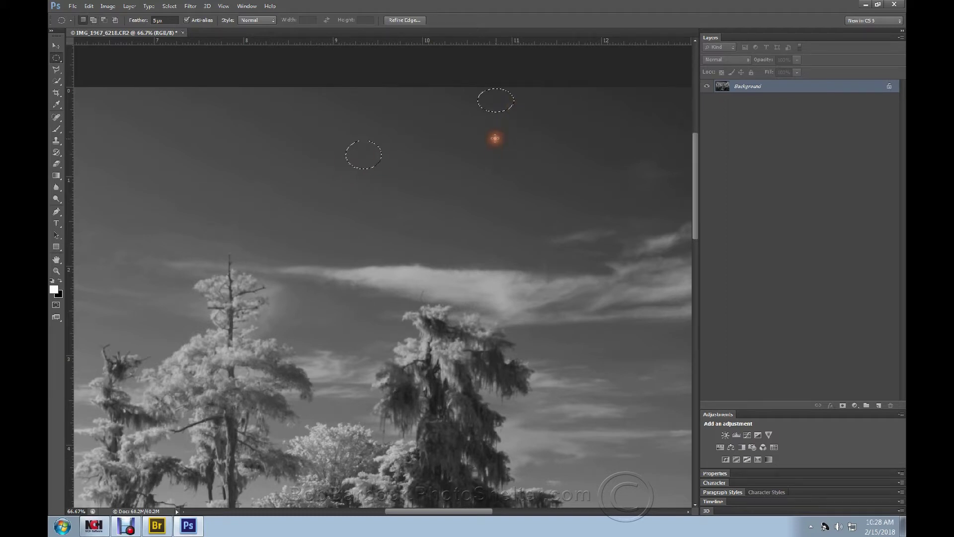
# Fill the two selected sky areas with Content-Aware contents and clear the selection
pyautogui.click(88, 6)
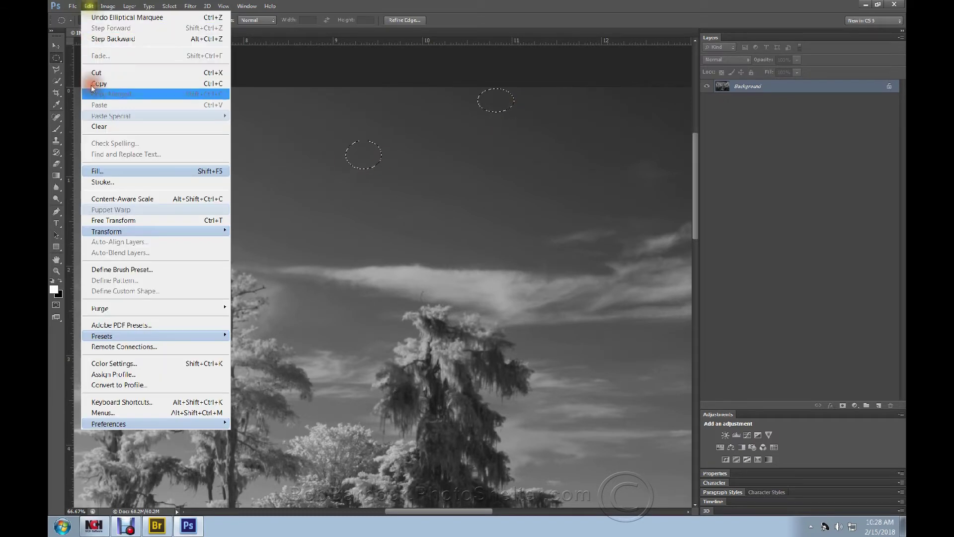
pyautogui.click(102, 171)
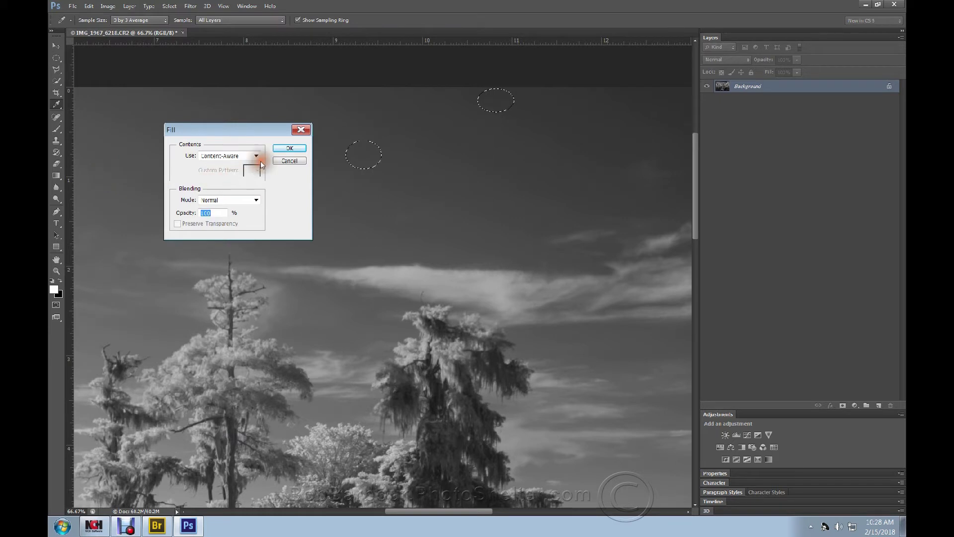
pyautogui.click(287, 149)
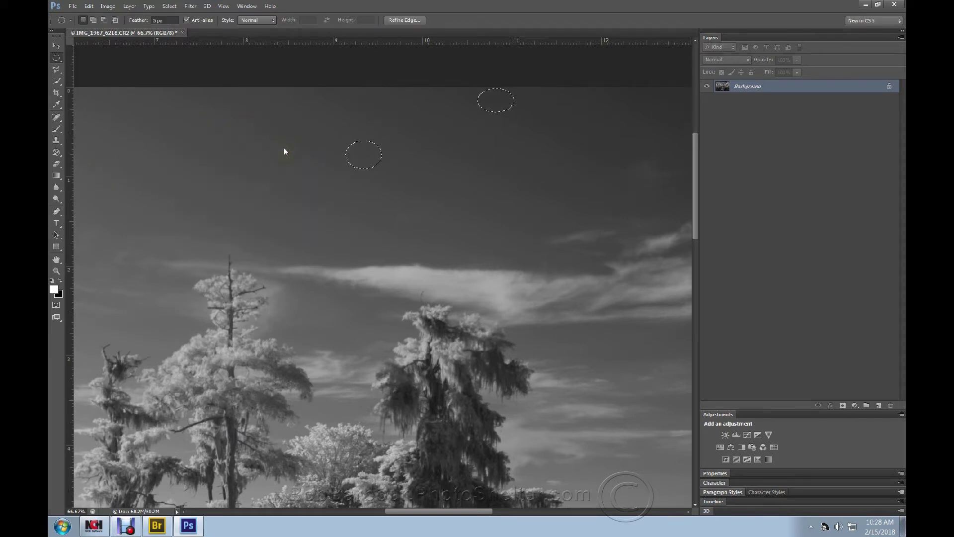
pyautogui.click(56, 46)
pyautogui.click(170, 6)
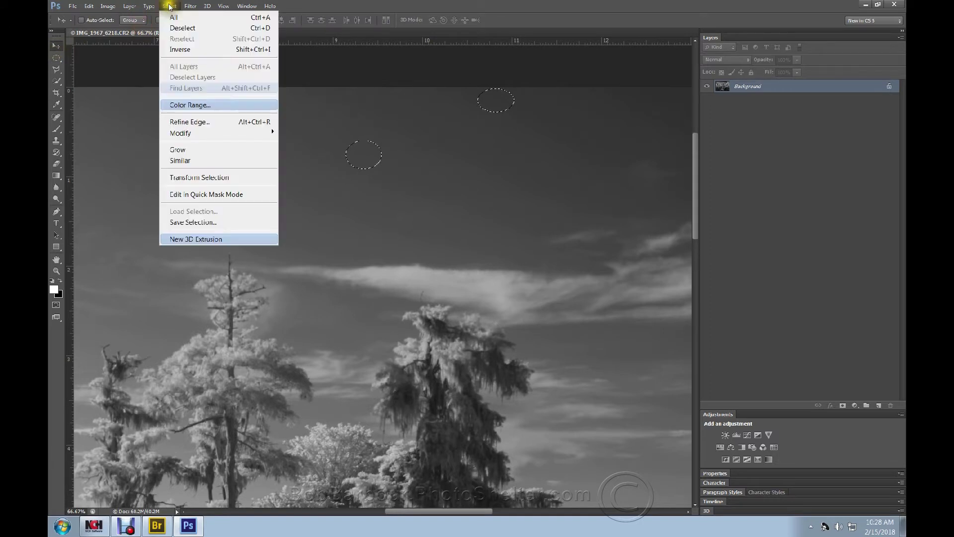
pyautogui.click(174, 28)
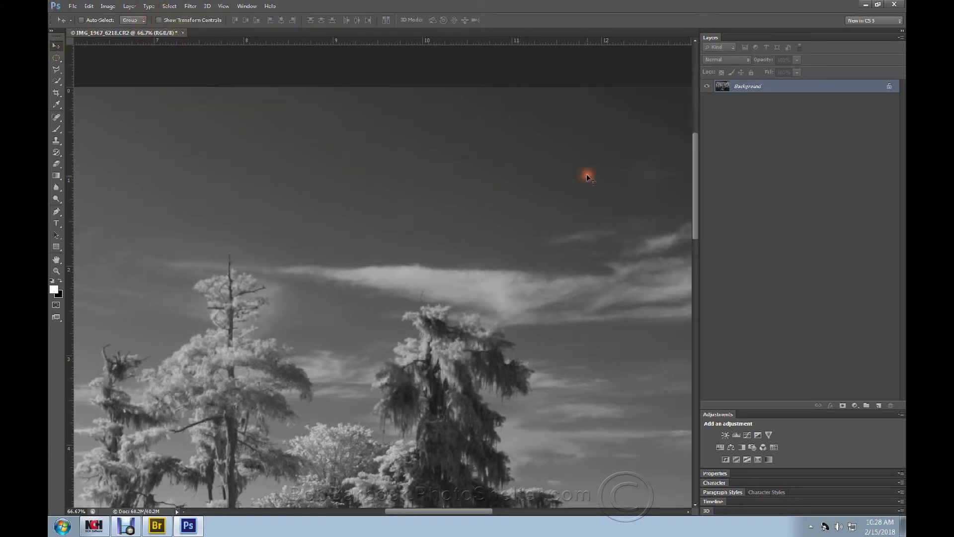
# Apply Nik Collection Dfine 2 noise reduction to the whole photo with the Automatic measuring method
pyautogui.click(223, 6)
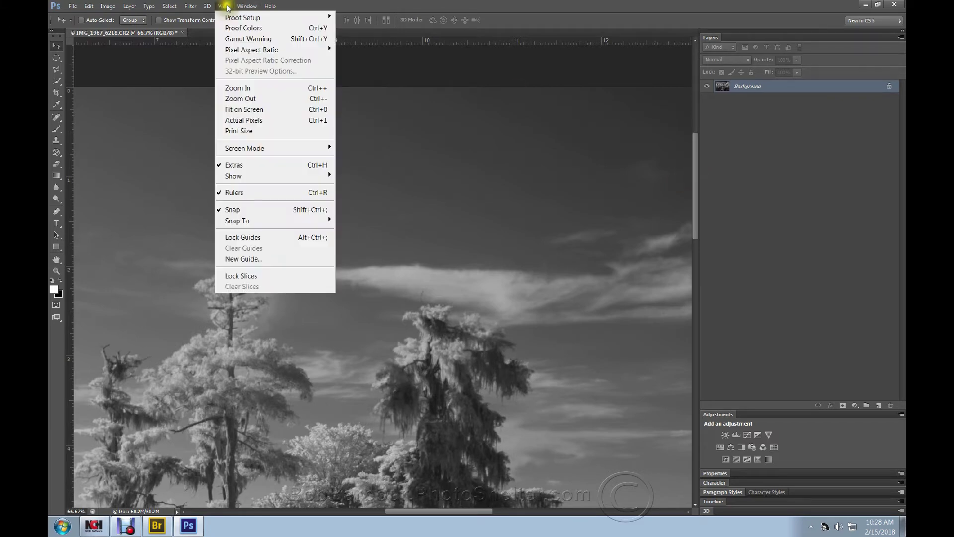
pyautogui.click(234, 109)
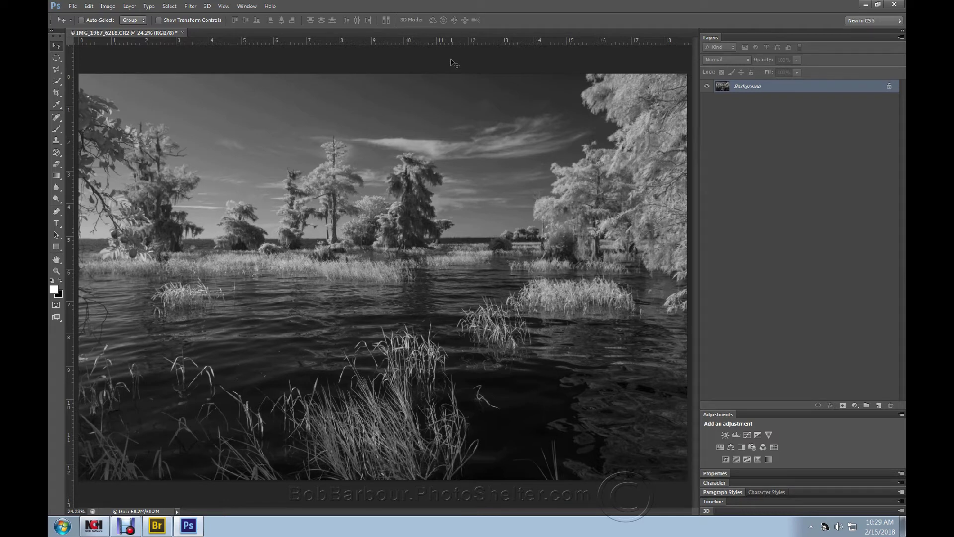
pyautogui.click(260, 53)
pyautogui.click(191, 7)
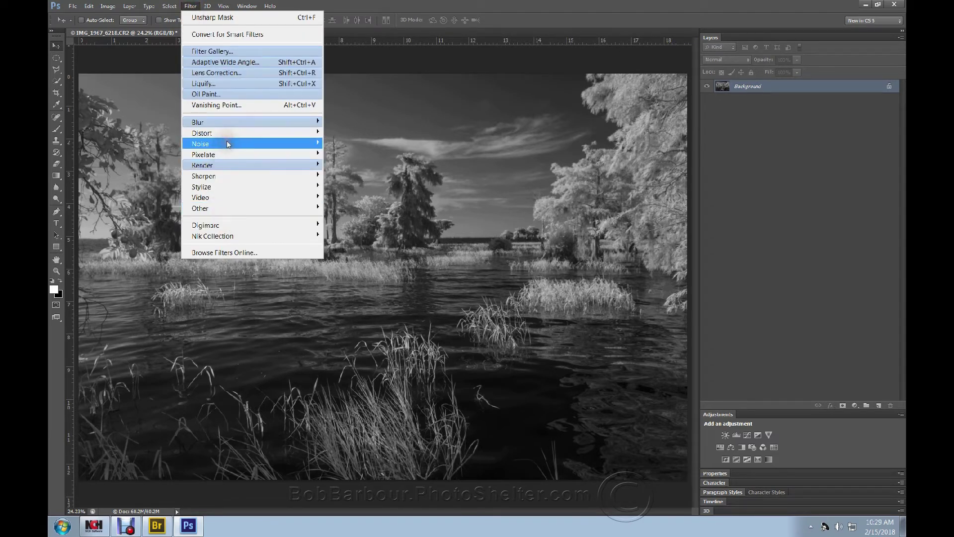
pyautogui.moveTo(228, 143)
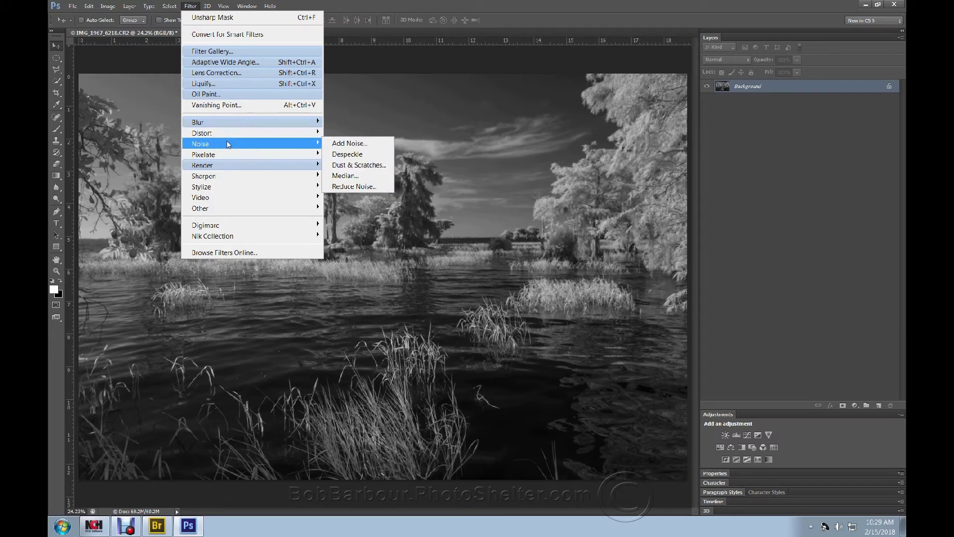
pyautogui.moveTo(243, 238)
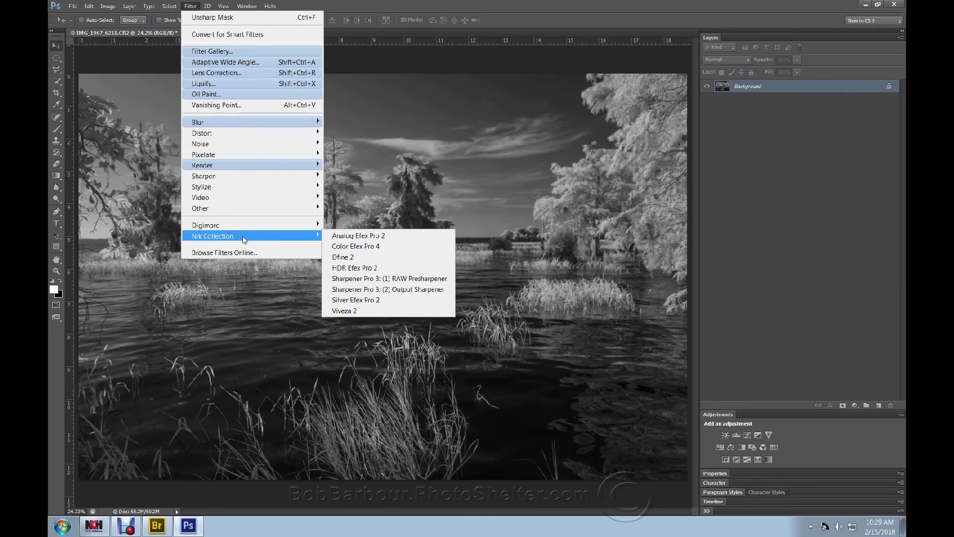
pyautogui.click(354, 244)
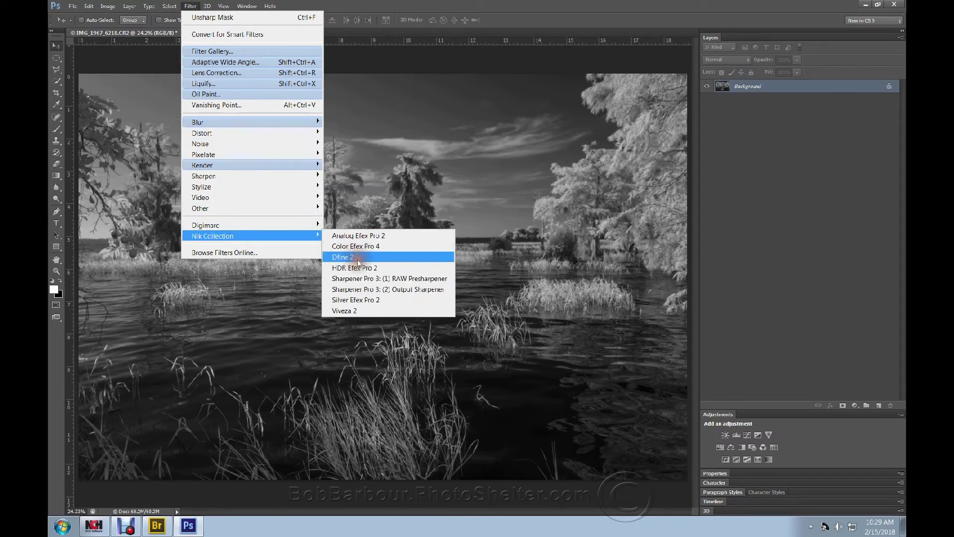
pyautogui.click(358, 259)
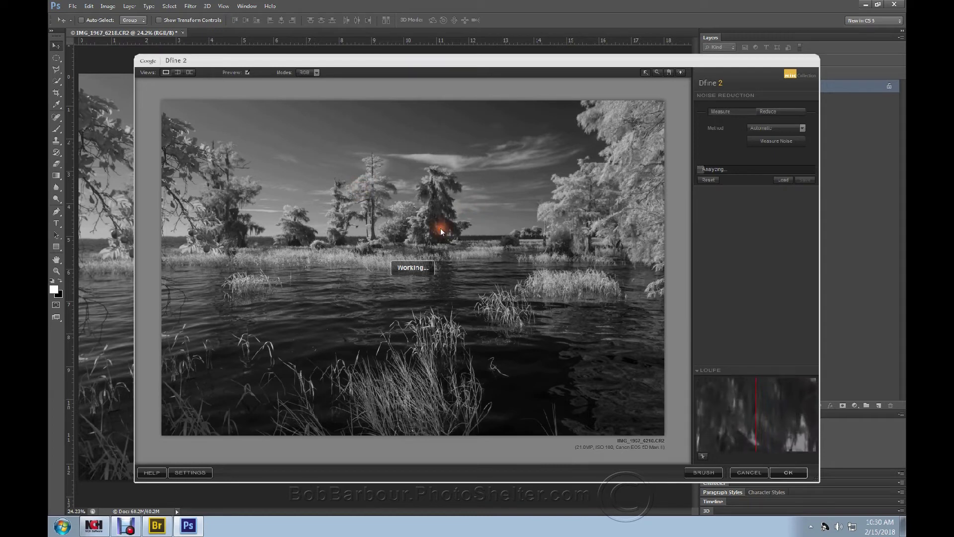
pyautogui.click(479, 195)
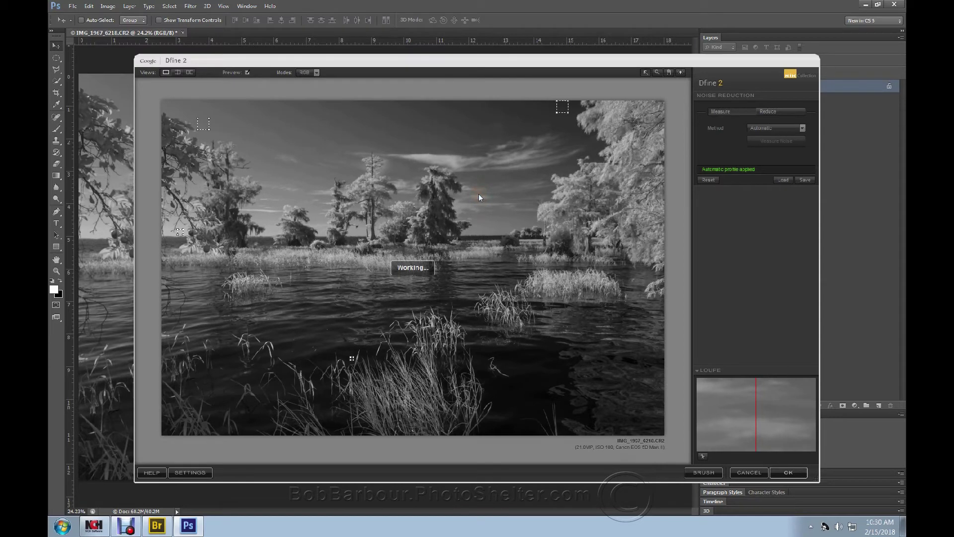
pyautogui.click(781, 472)
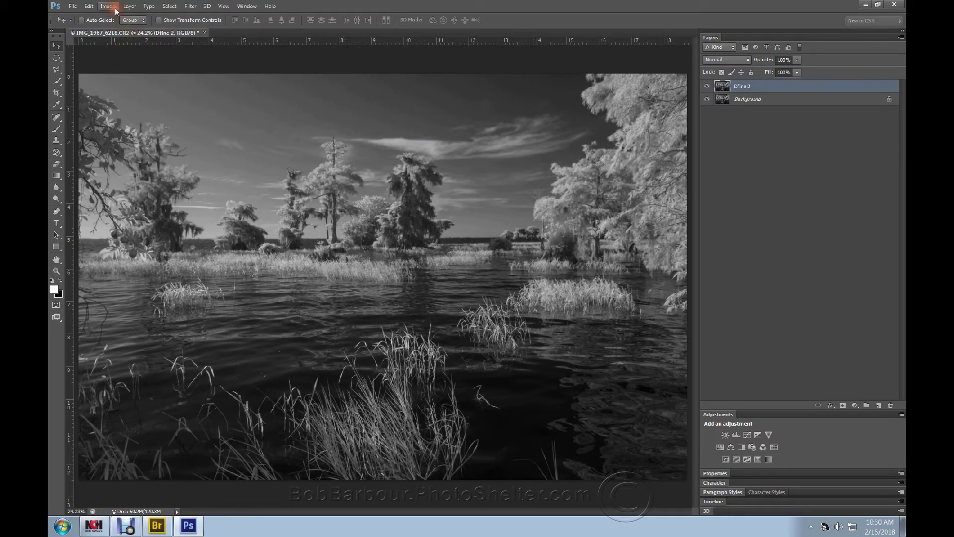
# Save the photo as a TIFF with layers named Blue Cypress IMG_1967_6218RT.tif in the infrared video folder
pyautogui.click(72, 6)
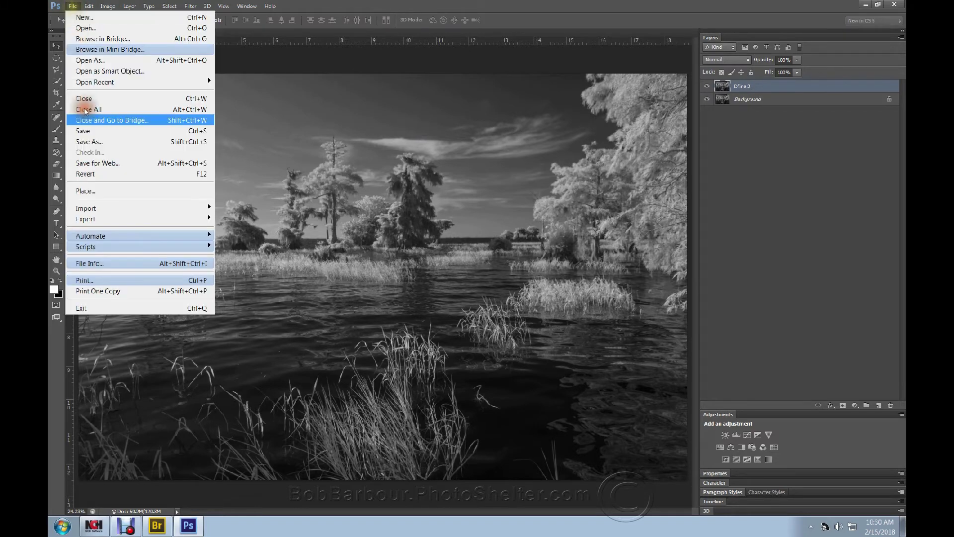
pyautogui.click(100, 142)
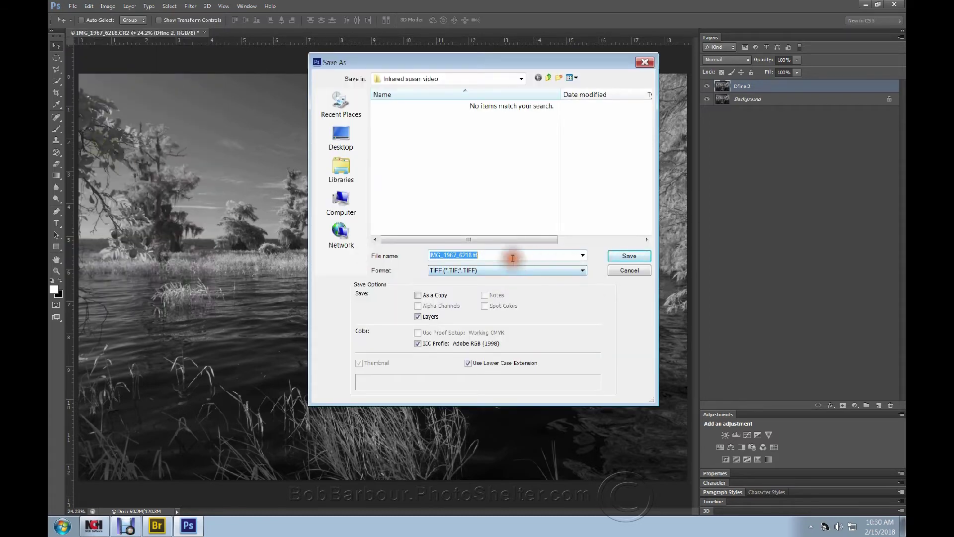
pyautogui.click(430, 254)
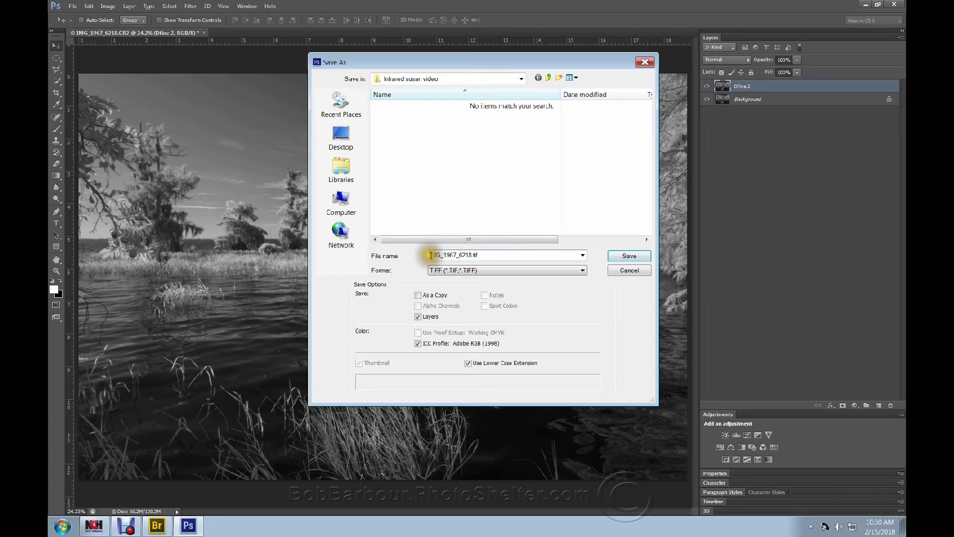
pyautogui.click(499, 252)
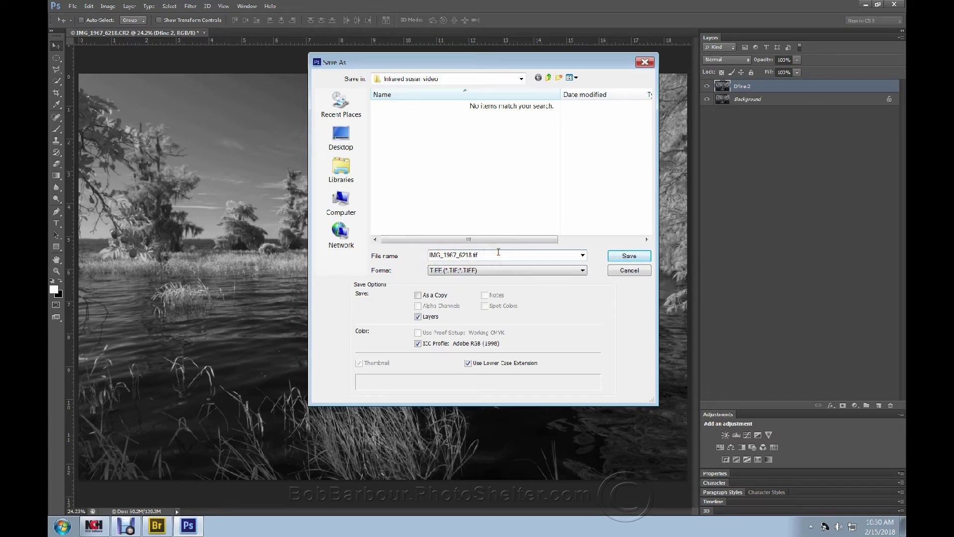
pyautogui.write('Blue Cypress')
pyautogui.click(508, 255)
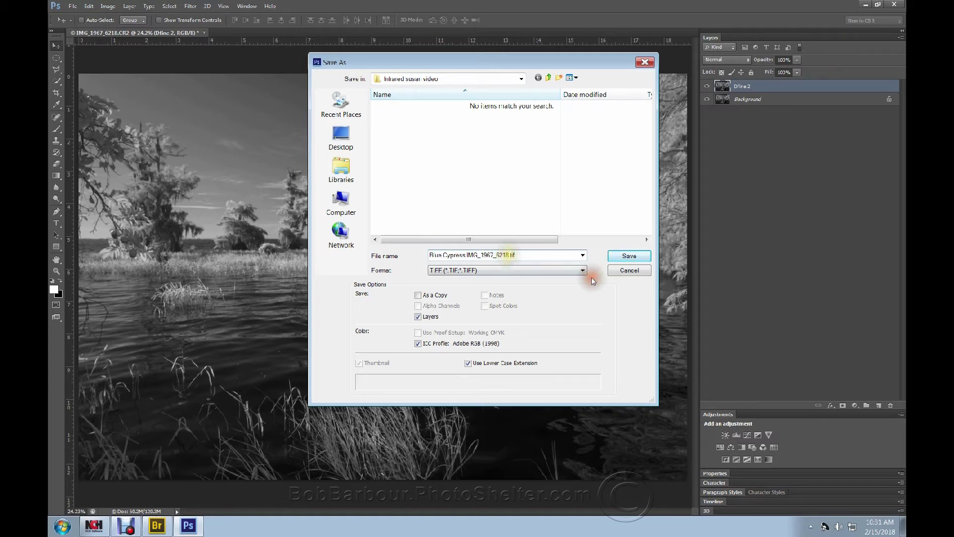
pyautogui.write('RT')
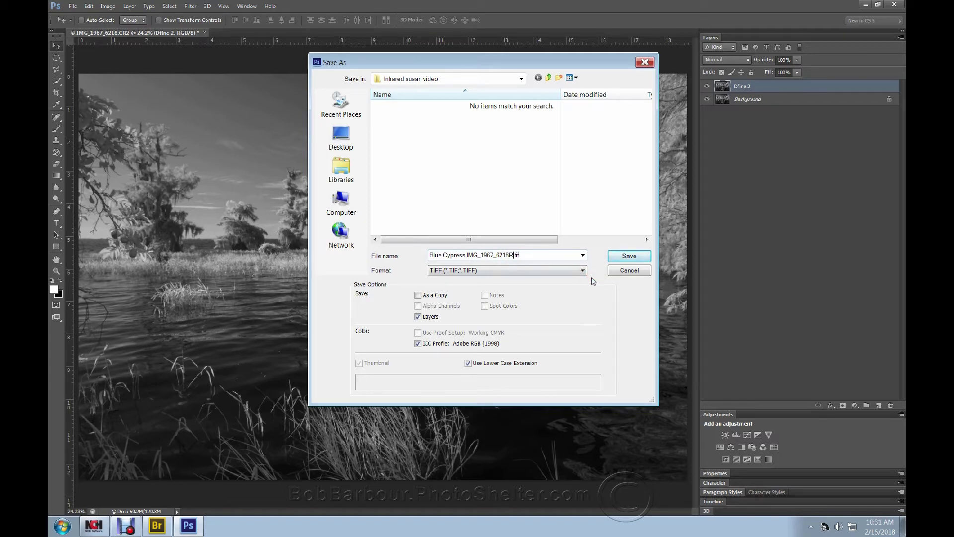
pyautogui.click(645, 273)
pyautogui.click(640, 260)
pyautogui.click(527, 121)
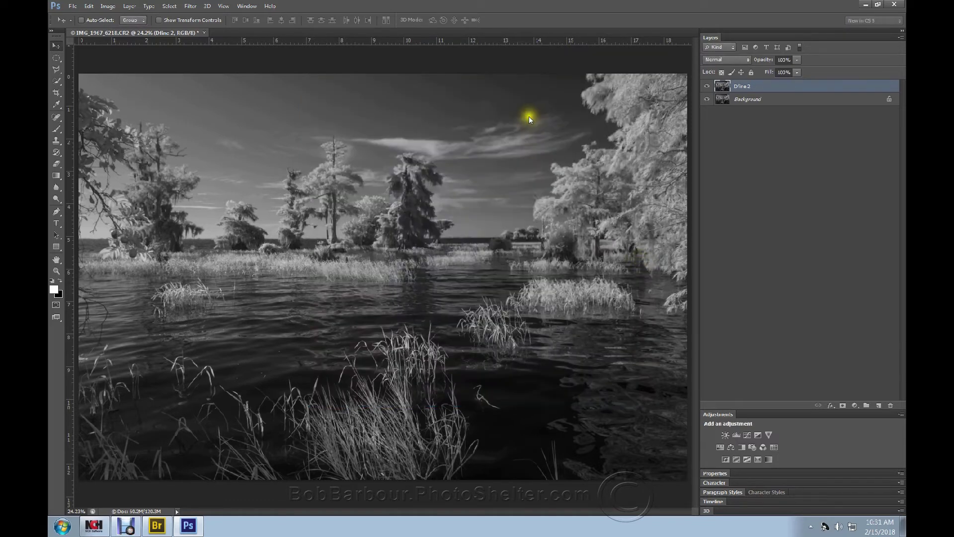
pyautogui.click(442, 213)
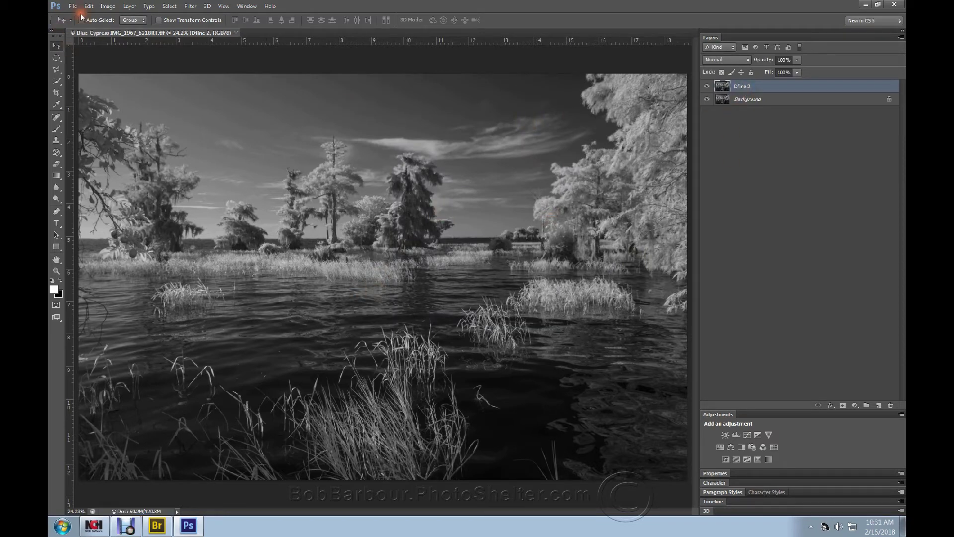
# Flatten the noise-reduced layer and the background into a single layer
pyautogui.click(128, 7)
pyautogui.click(168, 386)
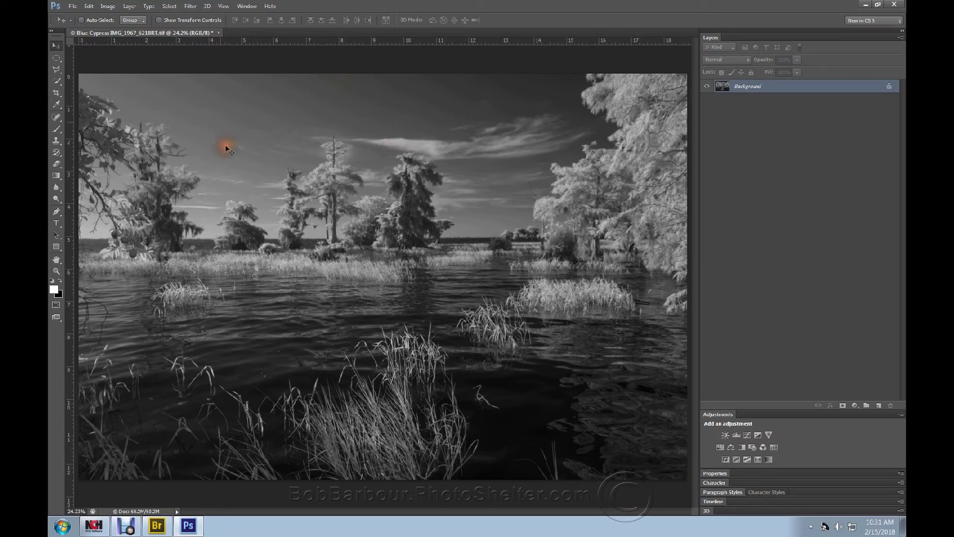
# Check that the horizon is level by aligning a new horizontal guide with it, and move the guide off the photo above its upper edge
pyautogui.click(223, 6)
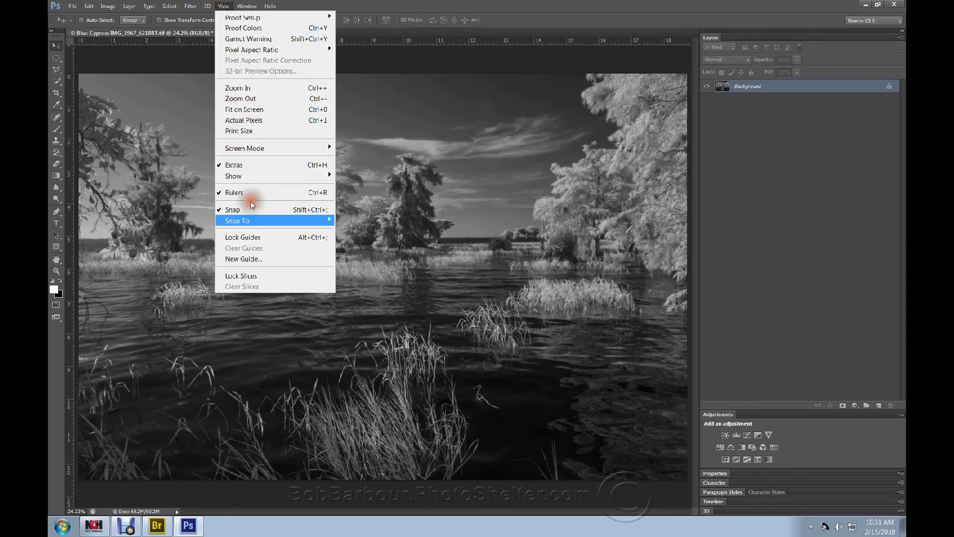
pyautogui.click(249, 259)
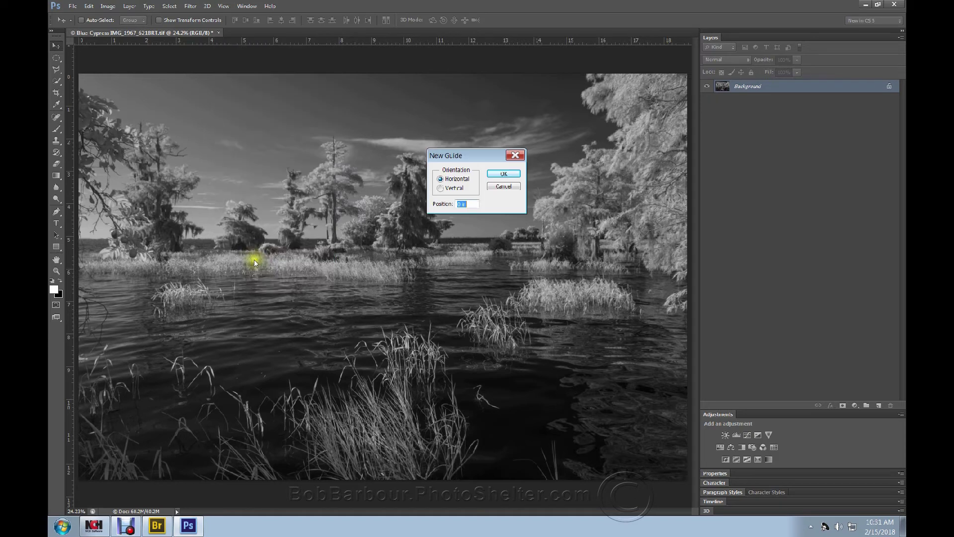
pyautogui.click(508, 174)
pyautogui.moveTo(433, 73); pyautogui.dragTo(431, 237)
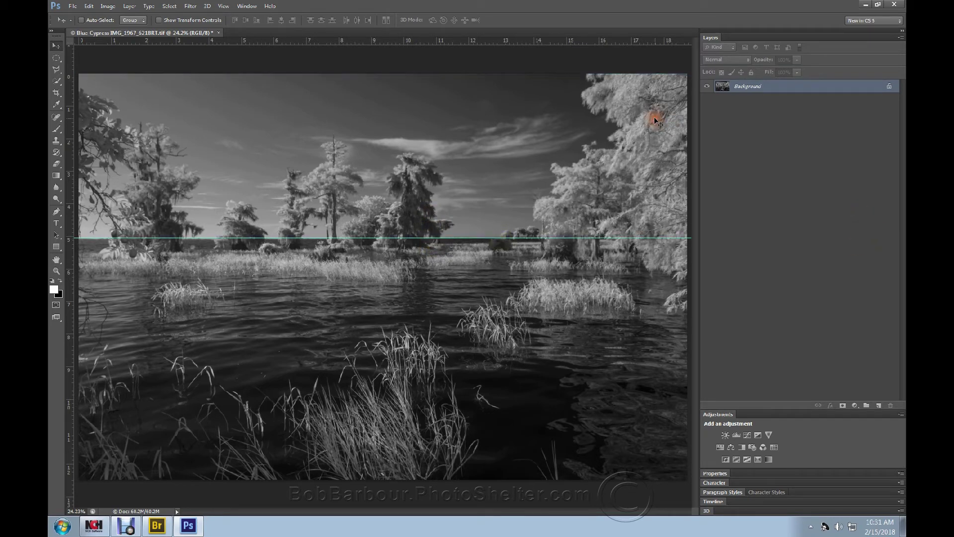
pyautogui.moveTo(479, 237); pyautogui.dragTo(478, 53)
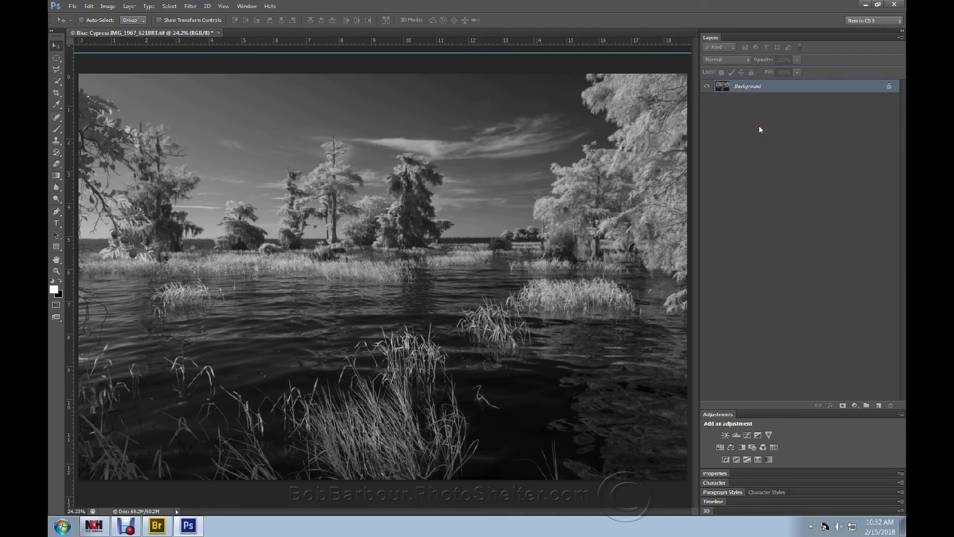
# Duplicate the Background layer
pyautogui.hotkey('ctrl', 'j')
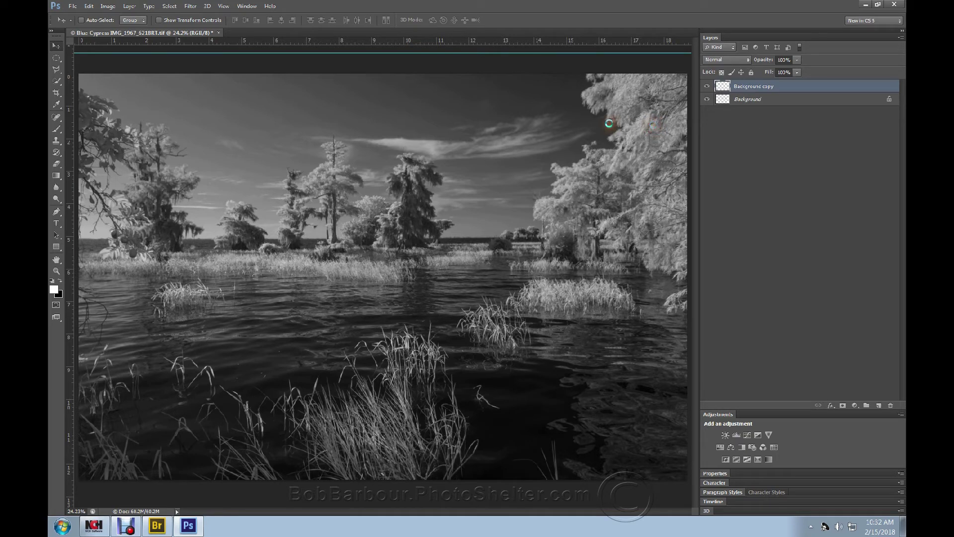
# Undo the last change, duplicate the Background layer again, and set the copy's blend mode to Multiply
pyautogui.hotkey('ctrl', 'z')
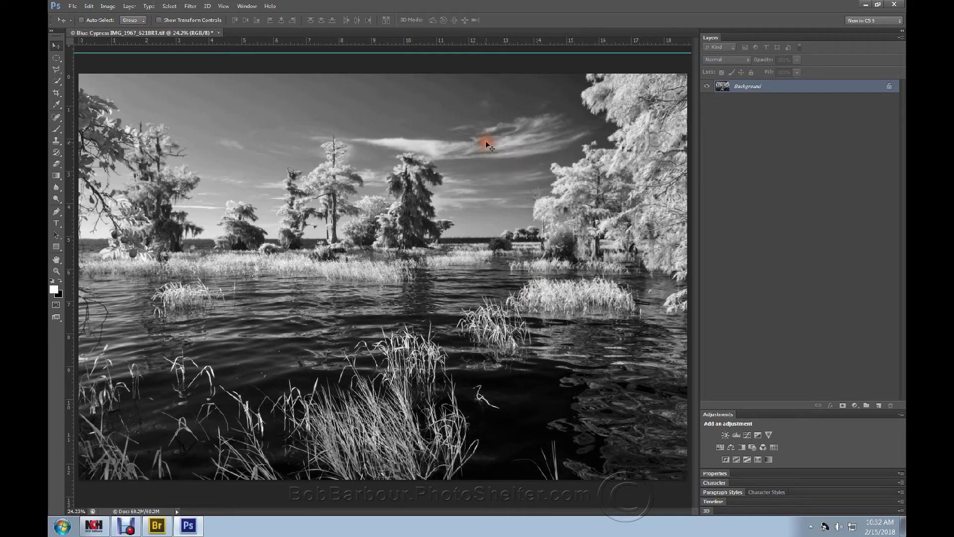
pyautogui.rightClick(742, 84)
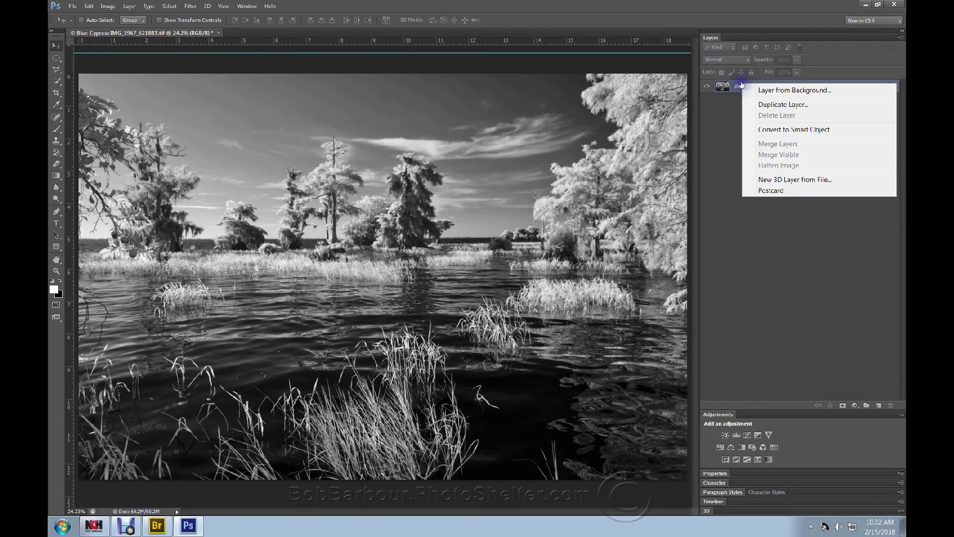
pyautogui.click(759, 106)
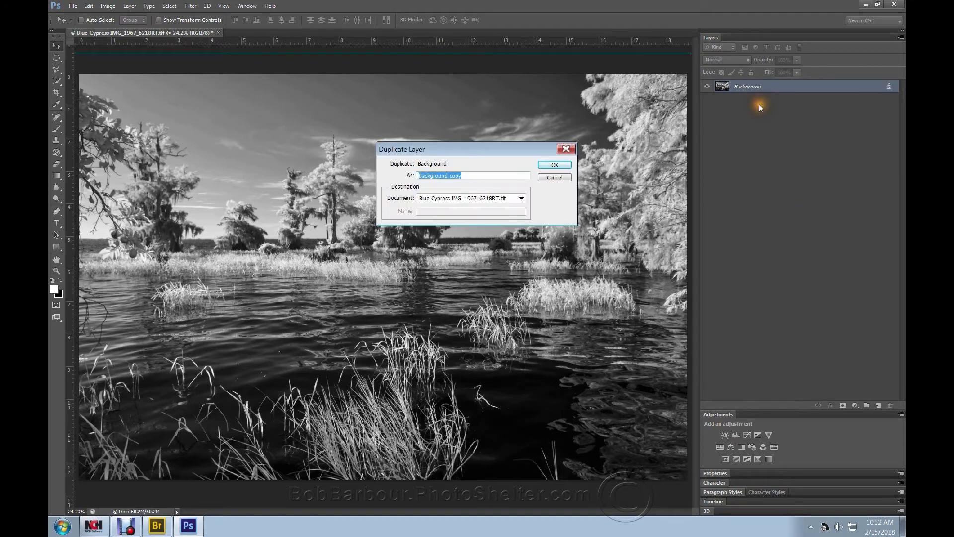
pyautogui.click(555, 166)
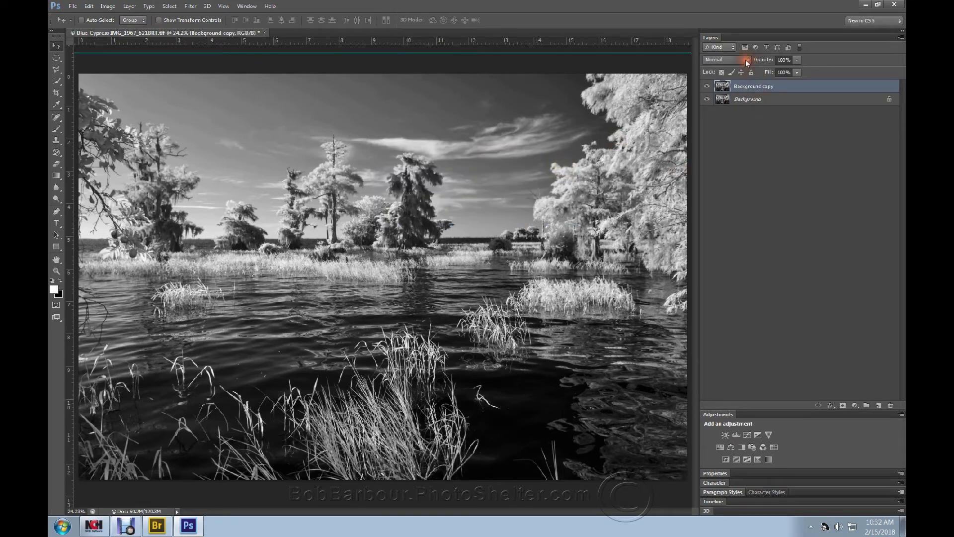
pyautogui.click(749, 60)
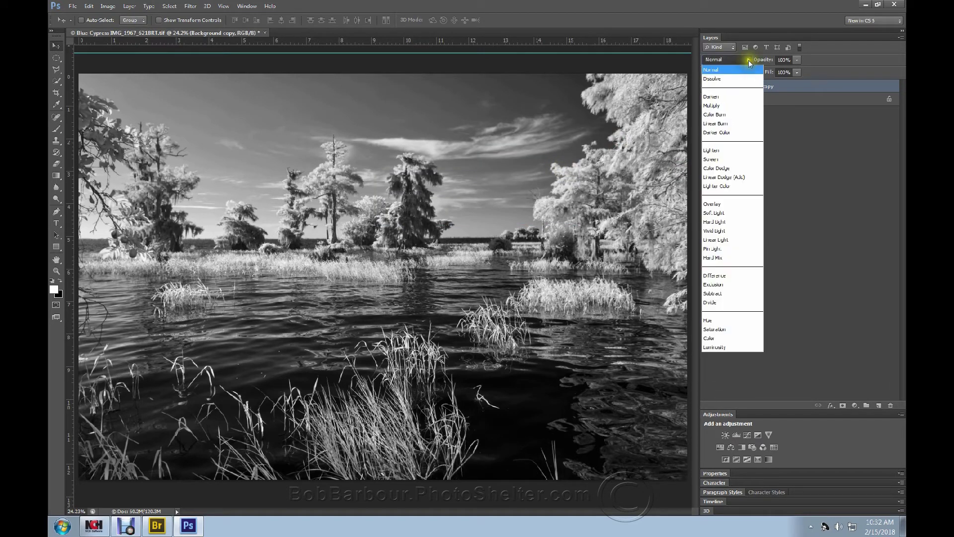
pyautogui.click(727, 106)
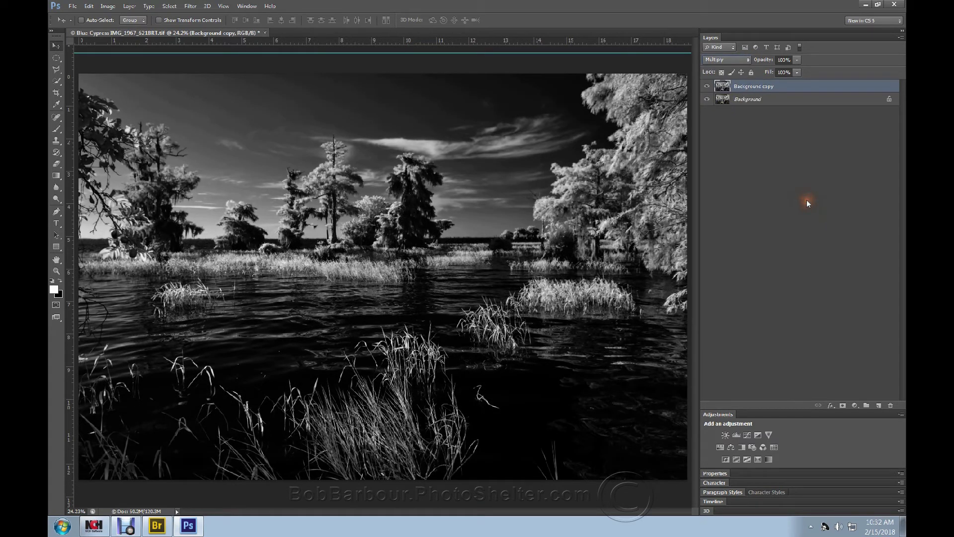
# Add a white layer mask to the Background copy layer and make the mask the active target
pyautogui.click(750, 87)
pyautogui.click(842, 405)
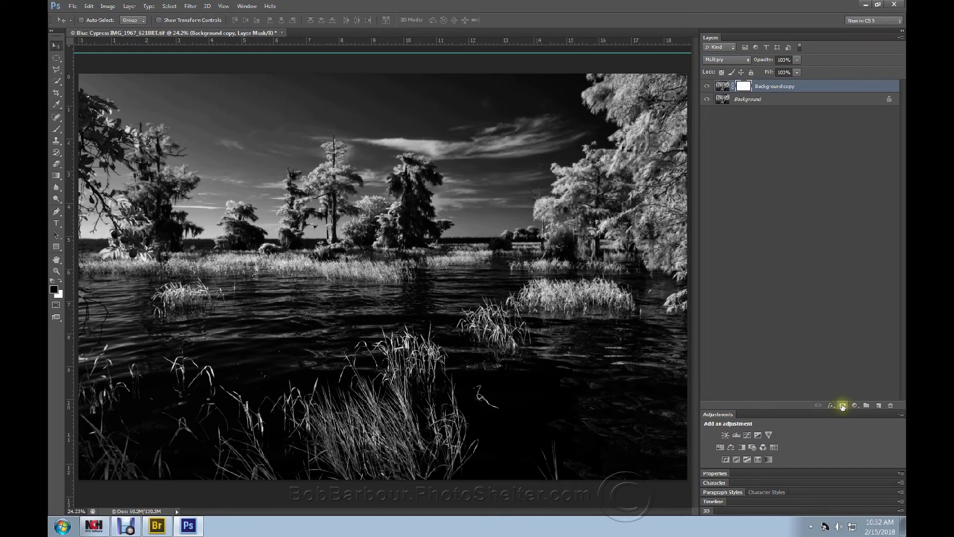
pyautogui.click(744, 87)
# Set up a soft black Brush with 100% opacity and a size of 1753 px
pyautogui.click(56, 131)
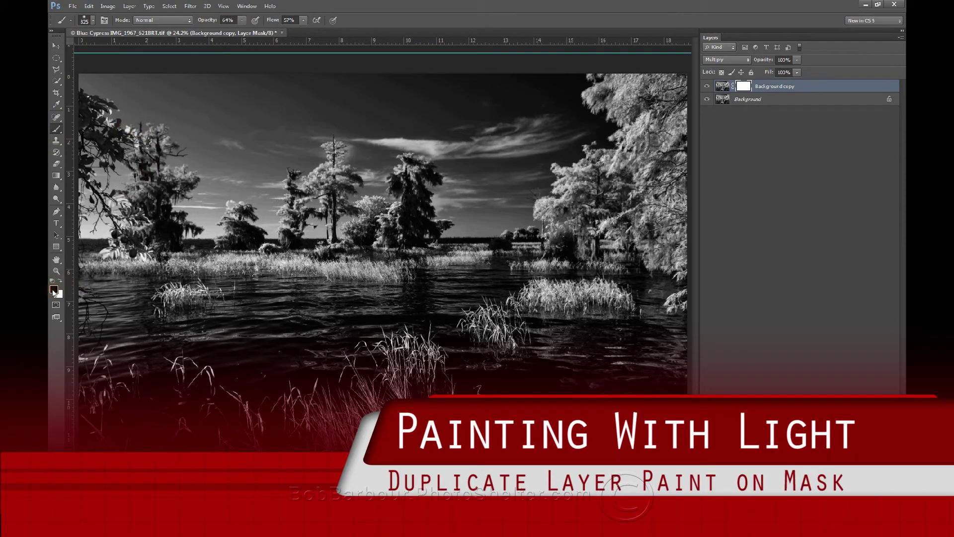
pyautogui.moveTo(181, 145)
pyautogui.mouseDown()
pyautogui.moveTo(284, 138)
pyautogui.moveTo(226, 135)
pyautogui.moveTo(236, 43)
pyautogui.mouseUp()
pyautogui.click(244, 22)
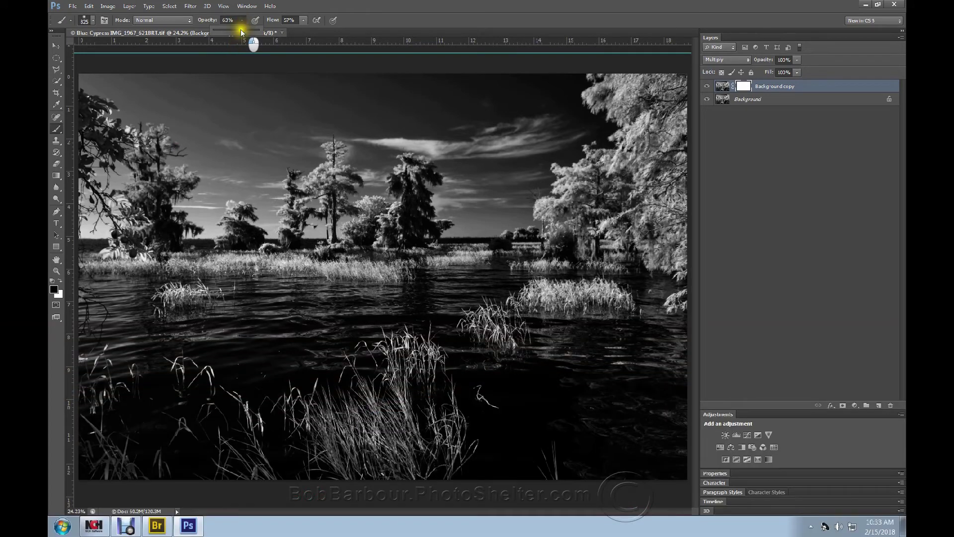
pyautogui.moveTo(240, 29); pyautogui.dragTo(282, 30)
pyautogui.moveTo(402, 90); pyautogui.dragTo(152, 45)
pyautogui.click(92, 20)
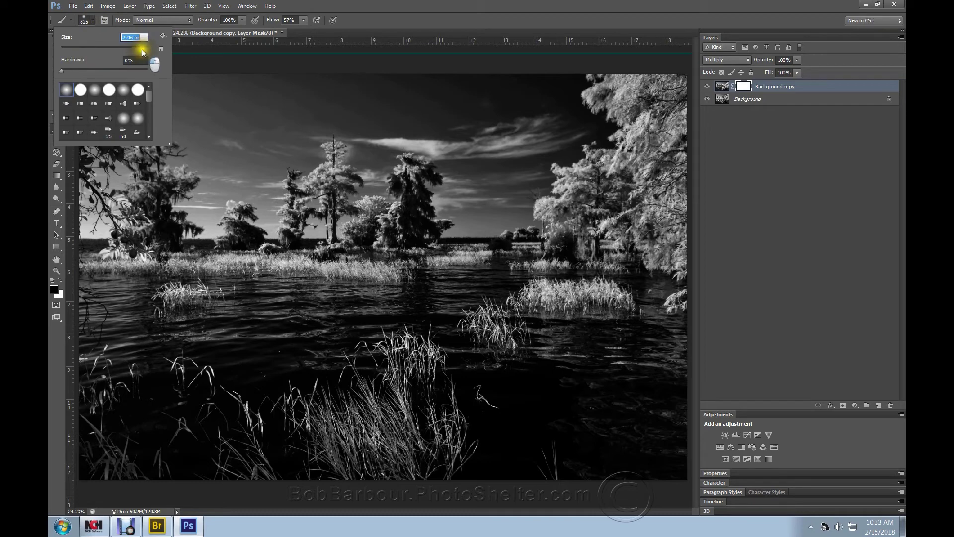
pyautogui.moveTo(142, 49); pyautogui.dragTo(141, 50)
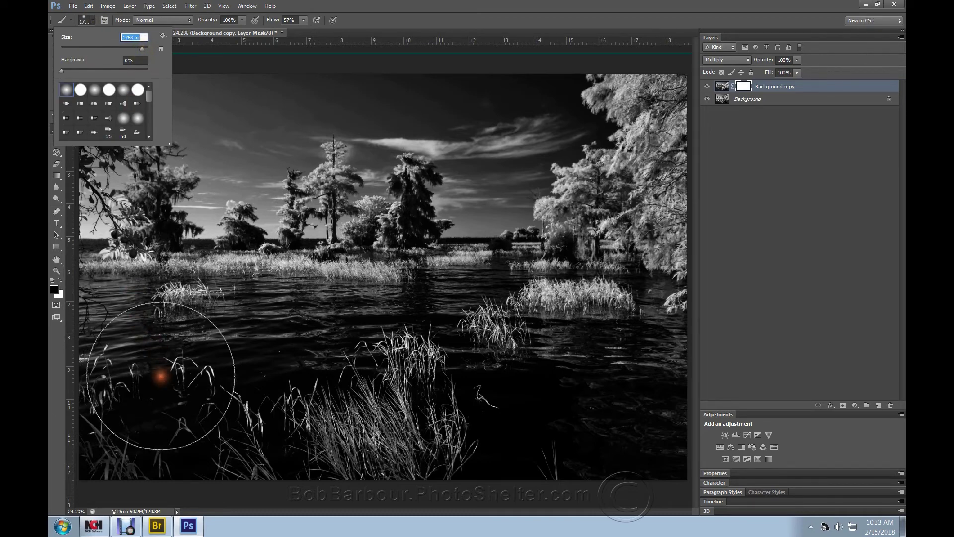
# Paint the layer mask black over the whole water area, viewing the mask alone to fill its grey side edges and lower corners
pyautogui.click(118, 440)
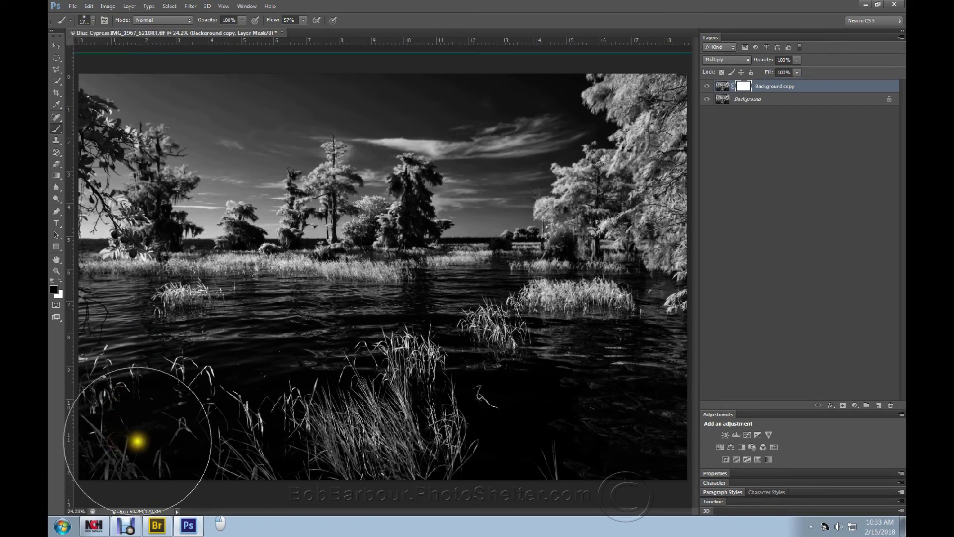
pyautogui.moveTo(657, 413)
pyautogui.mouseDown()
pyautogui.moveTo(183, 406)
pyautogui.moveTo(128, 346)
pyautogui.moveTo(188, 330)
pyautogui.moveTo(631, 314)
pyautogui.moveTo(159, 320)
pyautogui.moveTo(111, 332)
pyautogui.moveTo(537, 330)
pyautogui.moveTo(628, 362)
pyautogui.moveTo(637, 395)
pyautogui.moveTo(569, 434)
pyautogui.moveTo(92, 434)
pyautogui.moveTo(607, 425)
pyautogui.moveTo(173, 424)
pyautogui.moveTo(405, 370)
pyautogui.mouseUp()
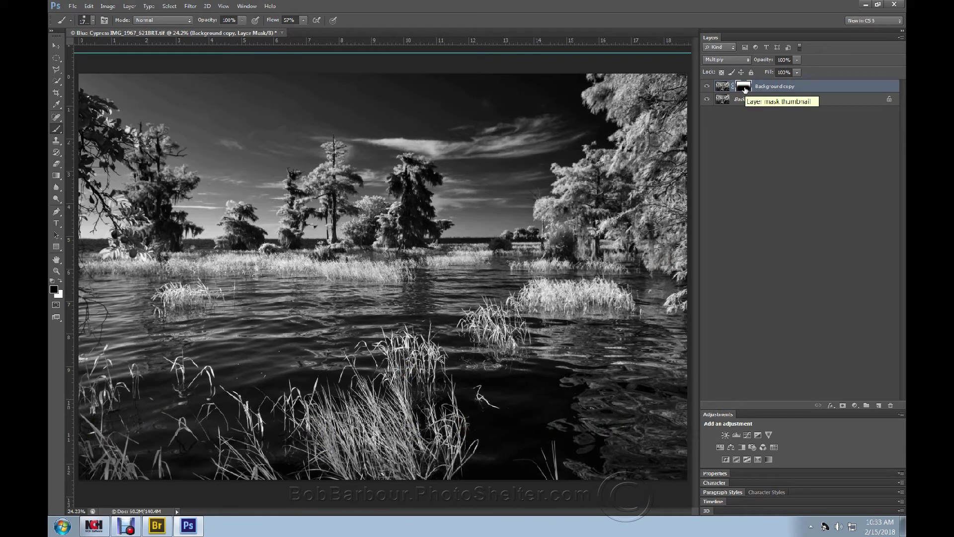
pyautogui.keyDown('alt'); pyautogui.click(744, 88); pyautogui.keyUp('alt')
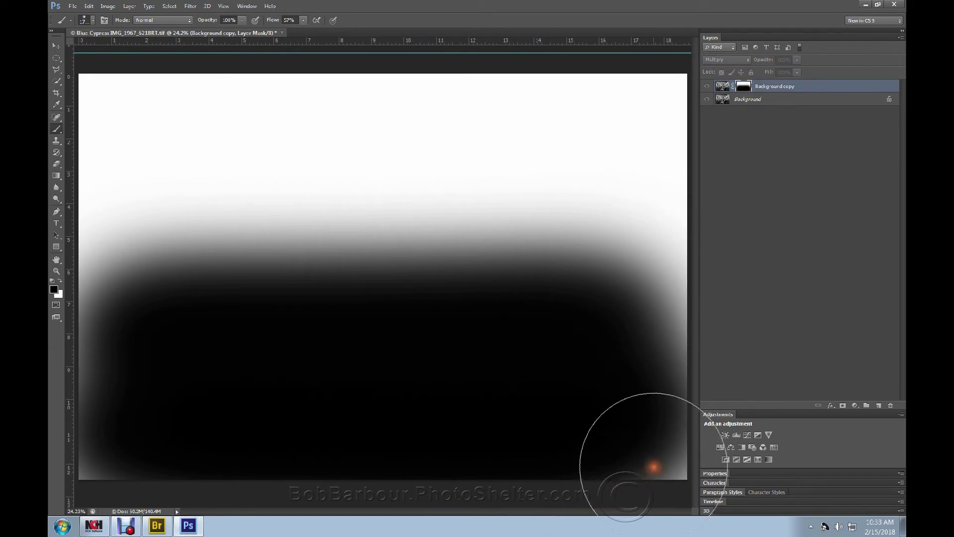
pyautogui.moveTo(647, 456)
pyautogui.mouseDown()
pyautogui.moveTo(640, 417)
pyautogui.moveTo(488, 426)
pyautogui.moveTo(150, 414)
pyautogui.moveTo(137, 393)
pyautogui.moveTo(139, 407)
pyautogui.moveTo(134, 399)
pyautogui.moveTo(150, 406)
pyautogui.moveTo(141, 396)
pyautogui.moveTo(122, 406)
pyautogui.moveTo(107, 434)
pyautogui.mouseUp()
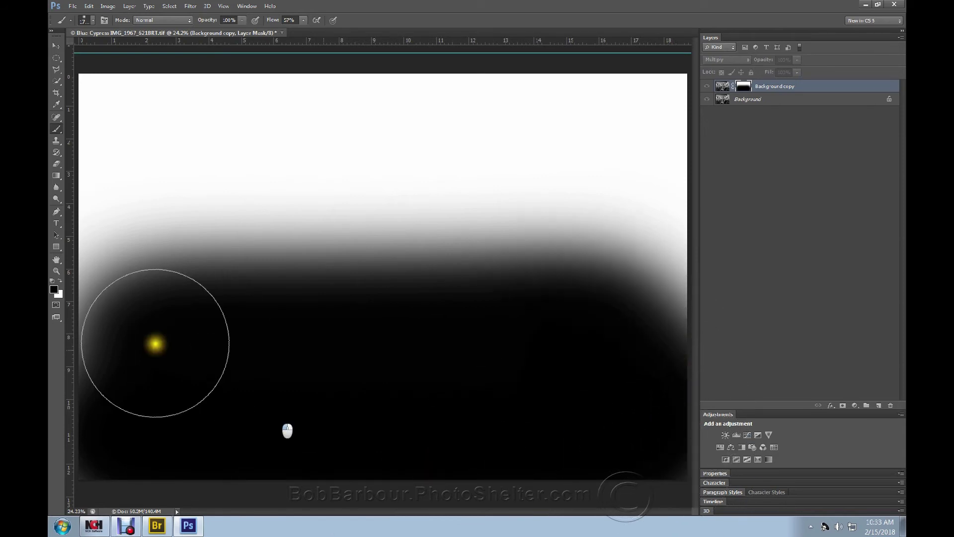
pyautogui.moveTo(155, 343); pyautogui.dragTo(497, 343)
pyautogui.moveTo(747, 119); pyautogui.dragTo(714, 168)
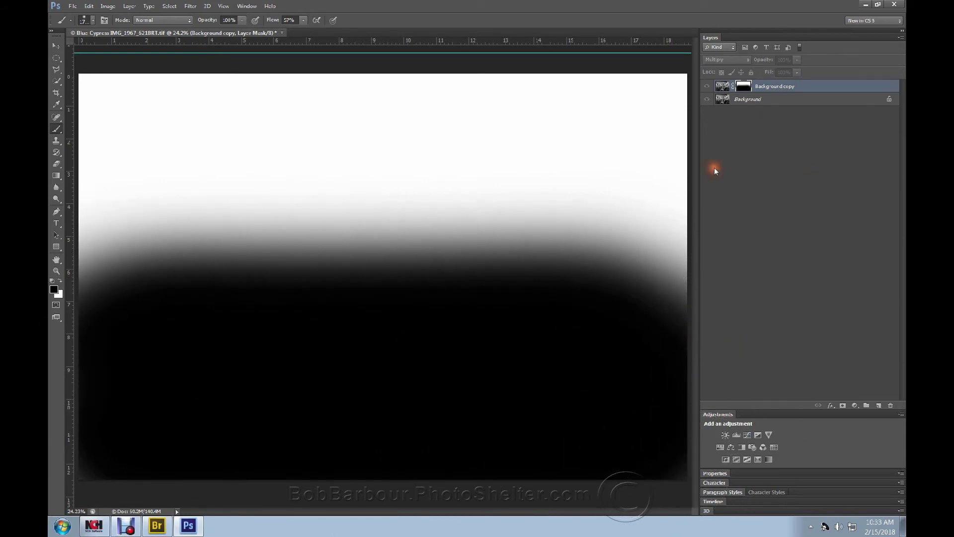
# Brush white at 44% opacity over the tree line on the Background copy's image, covering the trees from one side to the other
pyautogui.click(721, 86)
pyautogui.press('x')
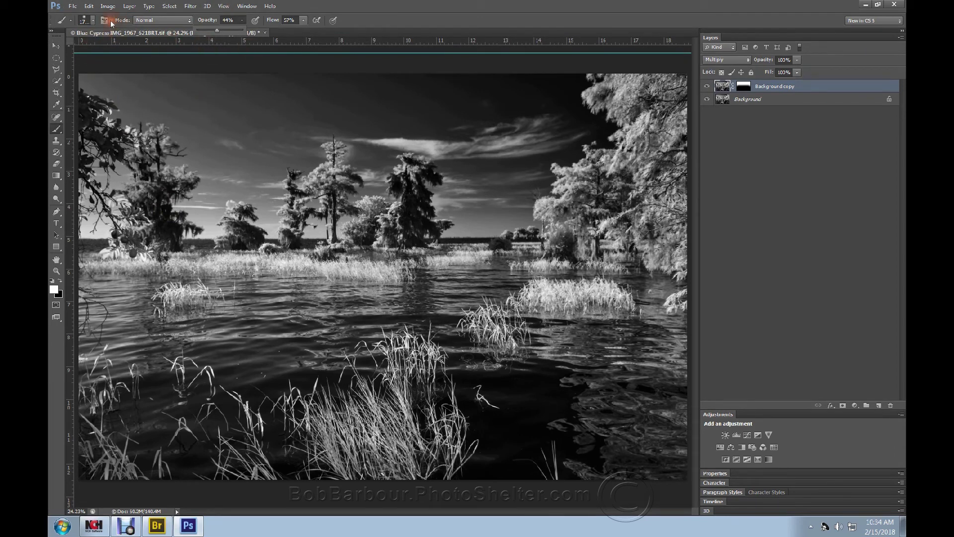
pyautogui.click(92, 20)
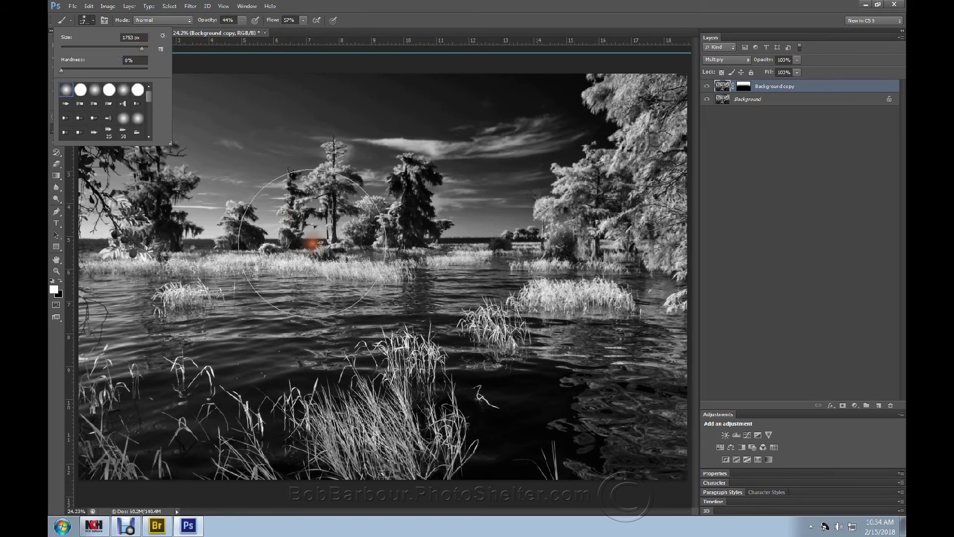
pyautogui.click(390, 229)
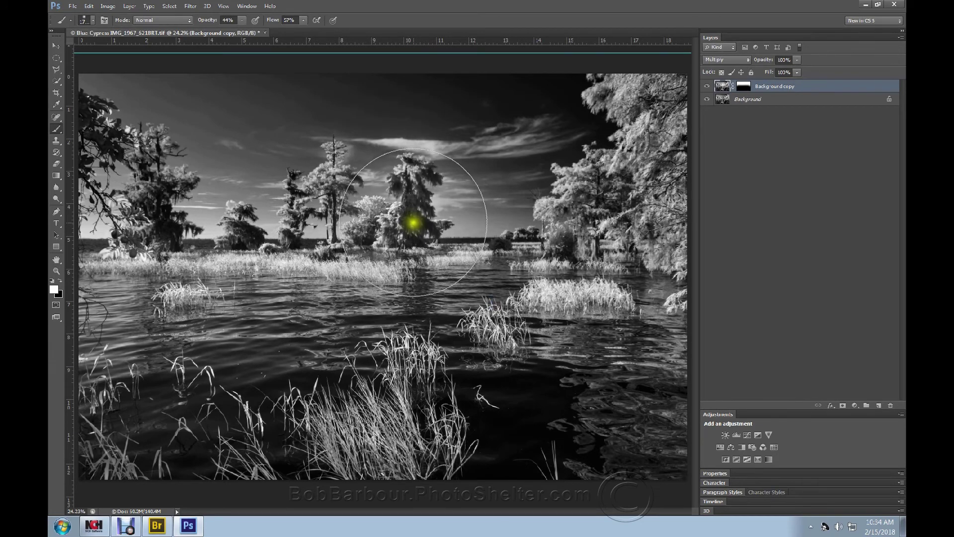
pyautogui.moveTo(412, 222); pyautogui.dragTo(610, 215)
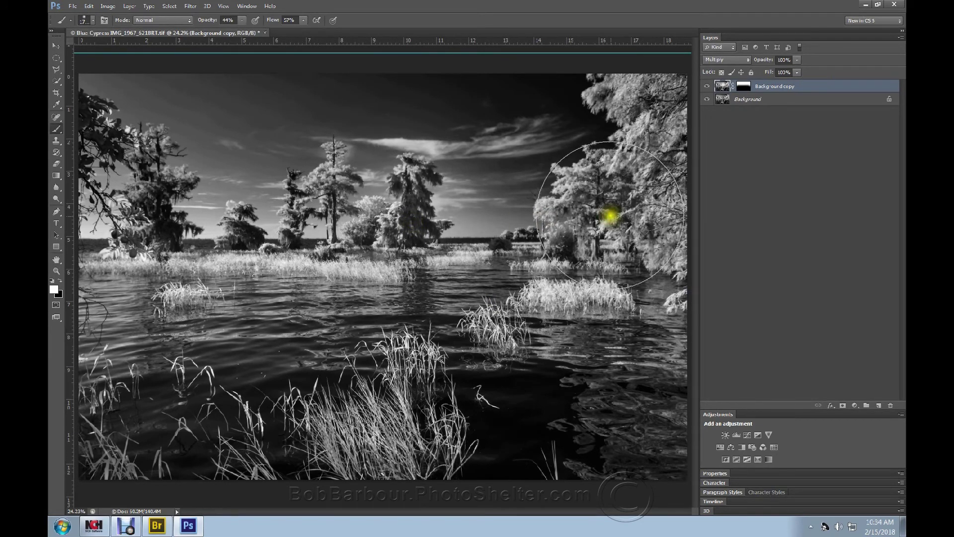
pyautogui.click(609, 215)
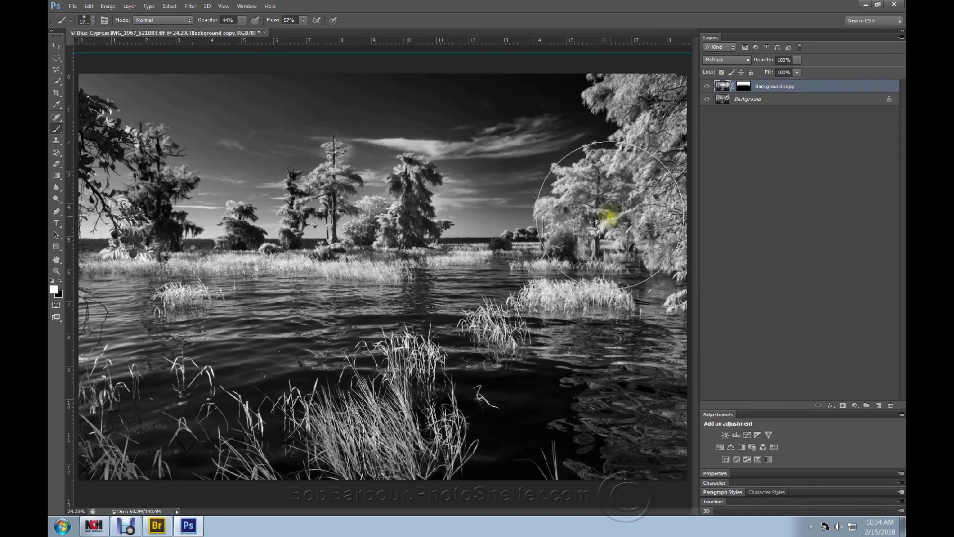
pyautogui.moveTo(547, 228)
pyautogui.mouseDown()
pyautogui.moveTo(238, 219)
pyautogui.moveTo(124, 187)
pyautogui.moveTo(149, 205)
pyautogui.moveTo(57, 144)
pyautogui.moveTo(94, 132)
pyautogui.moveTo(71, 133)
pyautogui.moveTo(118, 187)
pyautogui.moveTo(166, 199)
pyautogui.mouseUp()
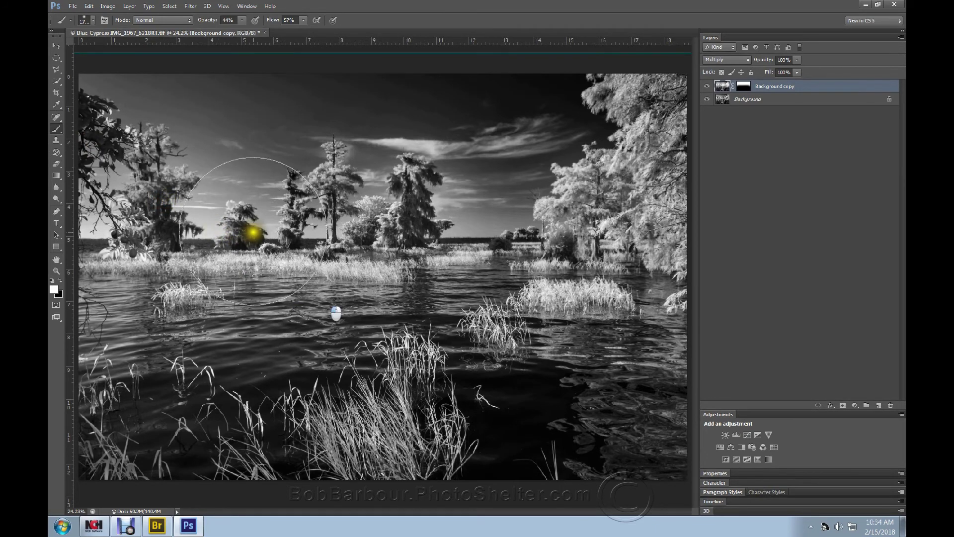
pyautogui.moveTo(254, 231); pyautogui.dragTo(338, 200)
pyautogui.moveTo(528, 204)
pyautogui.mouseDown()
pyautogui.moveTo(613, 183)
pyautogui.moveTo(607, 195)
pyautogui.moveTo(624, 200)
pyautogui.moveTo(432, 188)
pyautogui.moveTo(565, 179)
pyautogui.moveTo(518, 181)
pyautogui.mouseUp()
pyautogui.moveTo(255, 252)
pyautogui.mouseDown()
pyautogui.moveTo(571, 187)
pyautogui.moveTo(555, 182)
pyautogui.mouseUp()
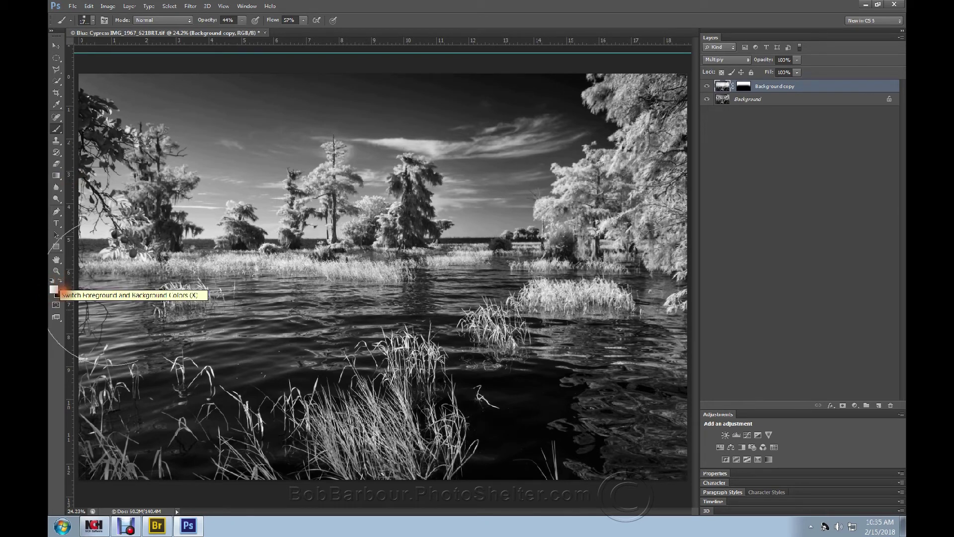
pyautogui.click(60, 284)
pyautogui.moveTo(351, 394); pyautogui.dragTo(357, 411)
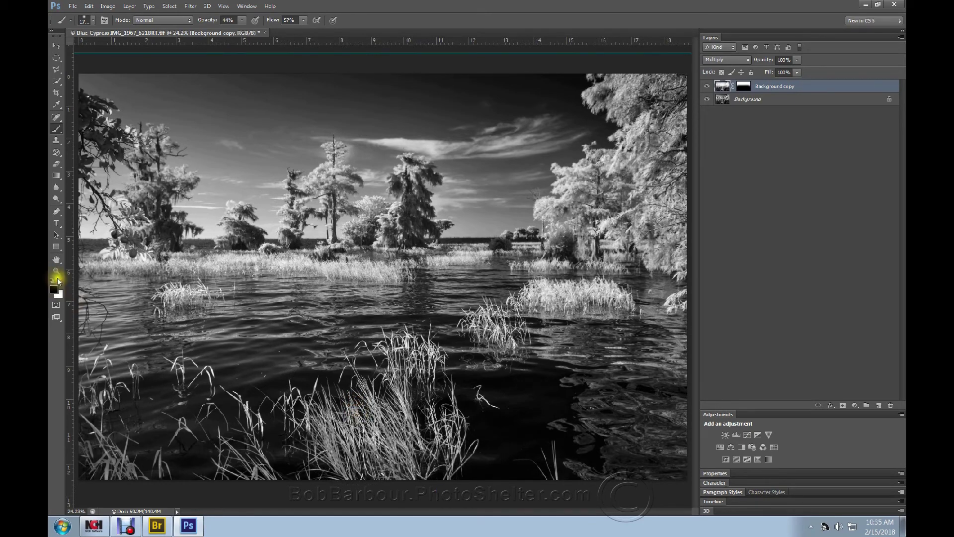
pyautogui.click(55, 289)
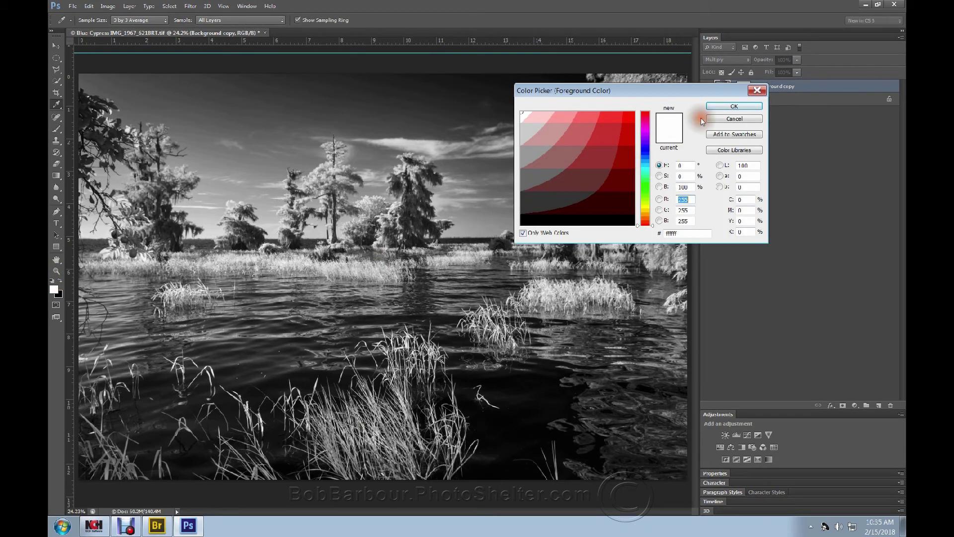
pyautogui.click(724, 105)
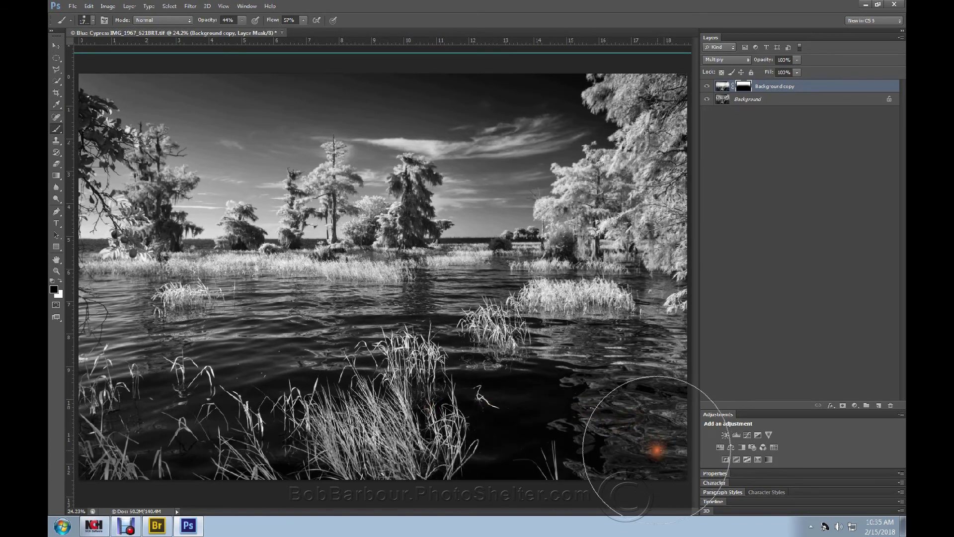
# Paint white at 44% opacity on the layer mask along the photo's lower edge to darken the foreground, and check the mask on its own
pyautogui.click(657, 464)
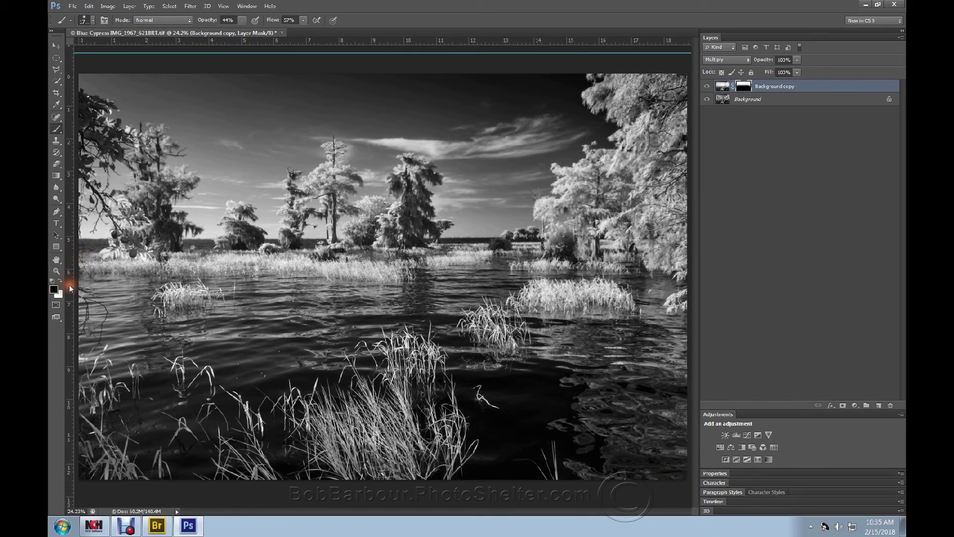
pyautogui.click(628, 437)
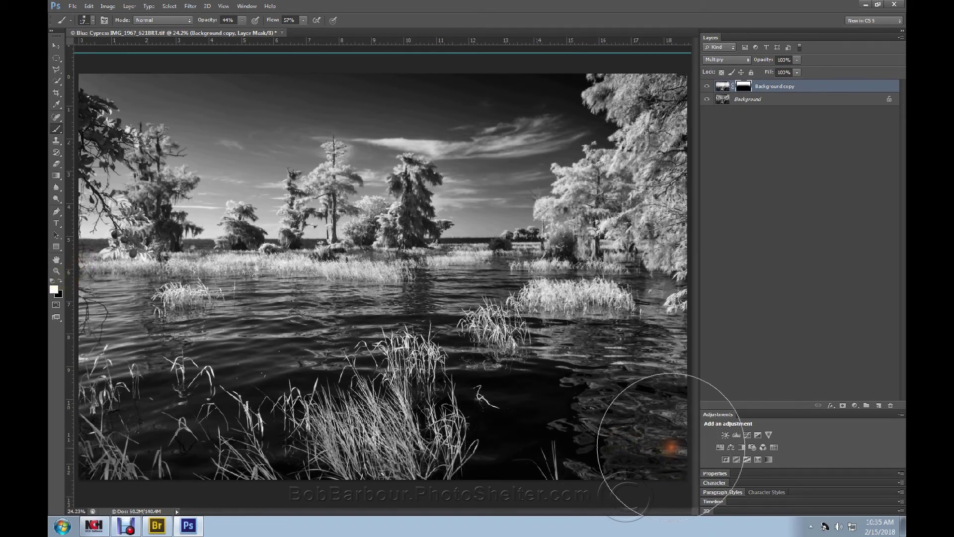
pyautogui.moveTo(671, 447)
pyautogui.mouseDown()
pyautogui.moveTo(113, 434)
pyautogui.moveTo(357, 475)
pyautogui.moveTo(340, 437)
pyautogui.moveTo(385, 440)
pyautogui.moveTo(406, 464)
pyautogui.moveTo(453, 457)
pyautogui.moveTo(465, 432)
pyautogui.moveTo(430, 397)
pyautogui.moveTo(422, 418)
pyautogui.moveTo(468, 440)
pyautogui.moveTo(410, 445)
pyautogui.moveTo(520, 465)
pyautogui.mouseUp()
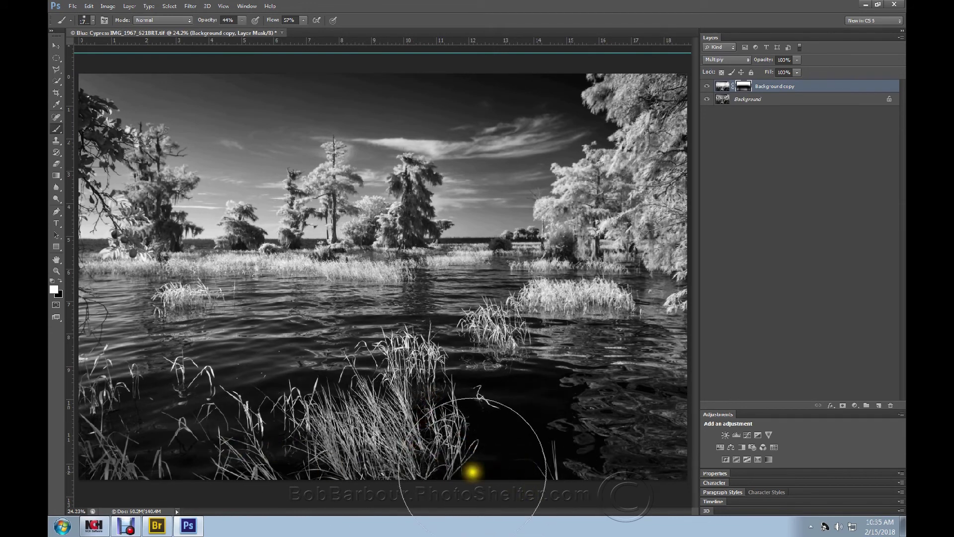
pyautogui.moveTo(258, 469)
pyautogui.mouseDown()
pyautogui.moveTo(455, 470)
pyautogui.moveTo(424, 472)
pyautogui.mouseUp()
pyautogui.moveTo(249, 486); pyautogui.dragTo(467, 470)
pyautogui.moveTo(185, 472); pyautogui.dragTo(630, 454)
pyautogui.moveTo(105, 450)
pyautogui.mouseDown()
pyautogui.moveTo(490, 429)
pyautogui.moveTo(593, 231)
pyautogui.moveTo(630, 201)
pyautogui.moveTo(605, 143)
pyautogui.moveTo(499, 85)
pyautogui.moveTo(102, 77)
pyautogui.moveTo(76, 156)
pyautogui.moveTo(192, 167)
pyautogui.moveTo(123, 273)
pyautogui.moveTo(154, 299)
pyautogui.moveTo(593, 356)
pyautogui.moveTo(663, 455)
pyautogui.moveTo(593, 534)
pyautogui.moveTo(624, 494)
pyautogui.moveTo(711, 460)
pyautogui.moveTo(689, 276)
pyautogui.moveTo(636, 202)
pyautogui.moveTo(654, 187)
pyautogui.moveTo(662, 139)
pyautogui.mouseUp()
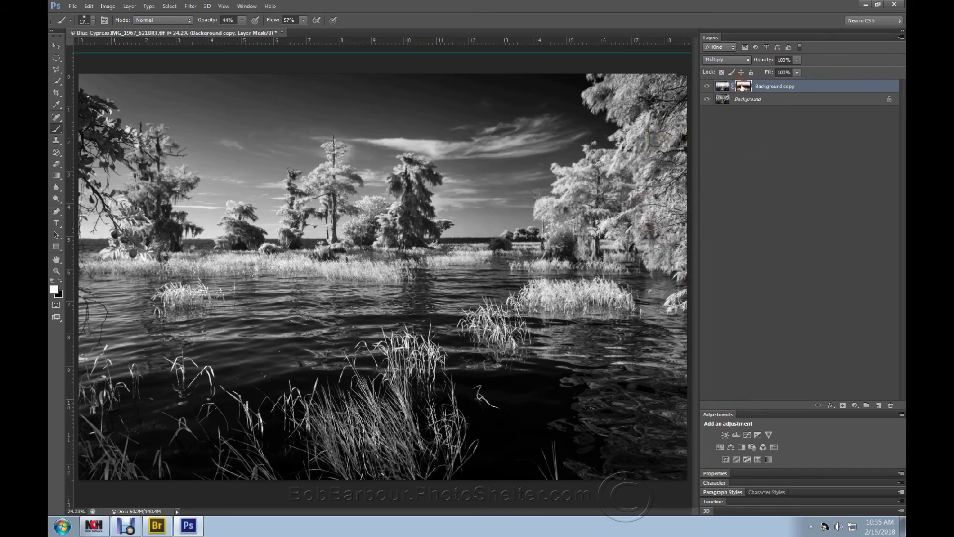
pyautogui.keyDown('alt'); pyautogui.click(741, 86); pyautogui.keyUp('alt')
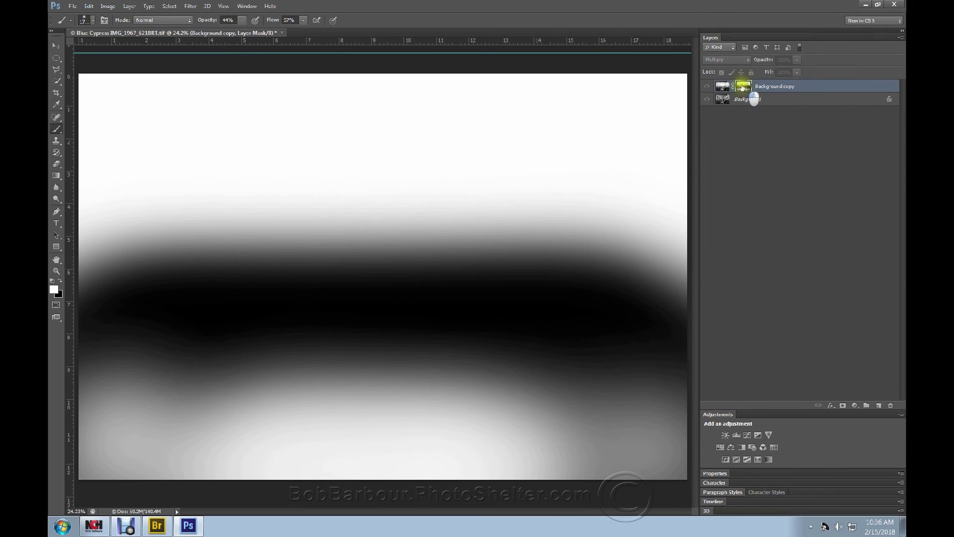
pyautogui.keyDown('alt'); pyautogui.click(741, 87); pyautogui.keyUp('alt')
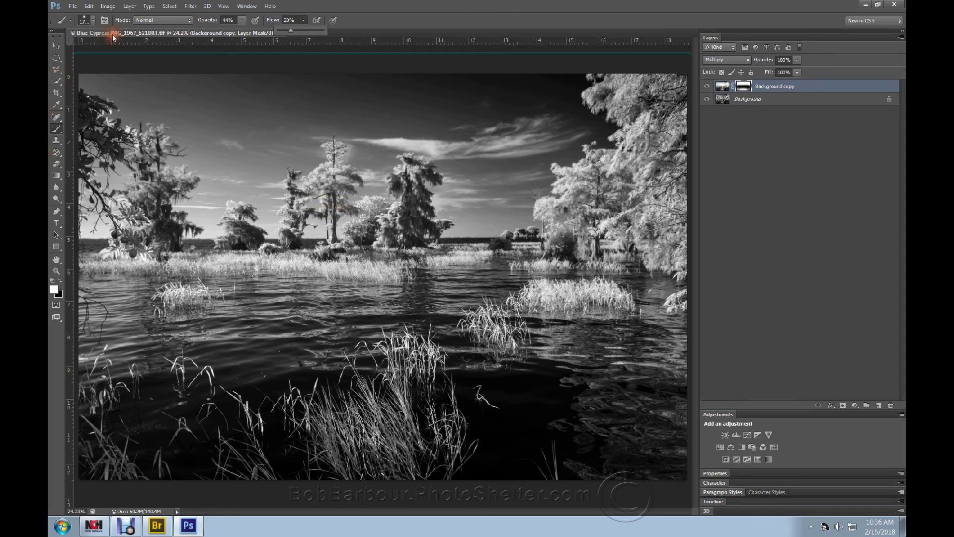
# Reduce the brush size to 277 px and paint black at 44% opacity on the layer mask over the dark central trees
pyautogui.click(93, 22)
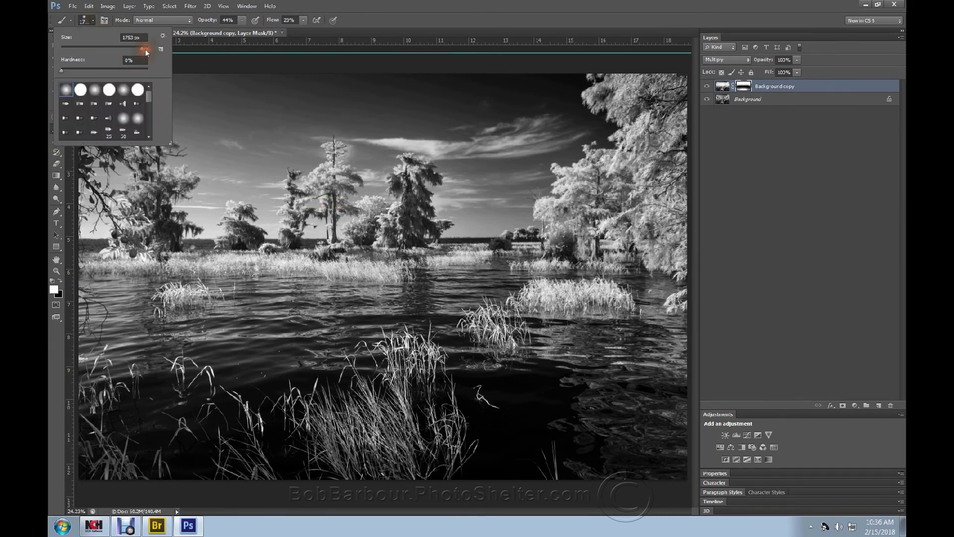
pyautogui.moveTo(125, 48); pyautogui.dragTo(130, 48)
pyautogui.click(196, 56)
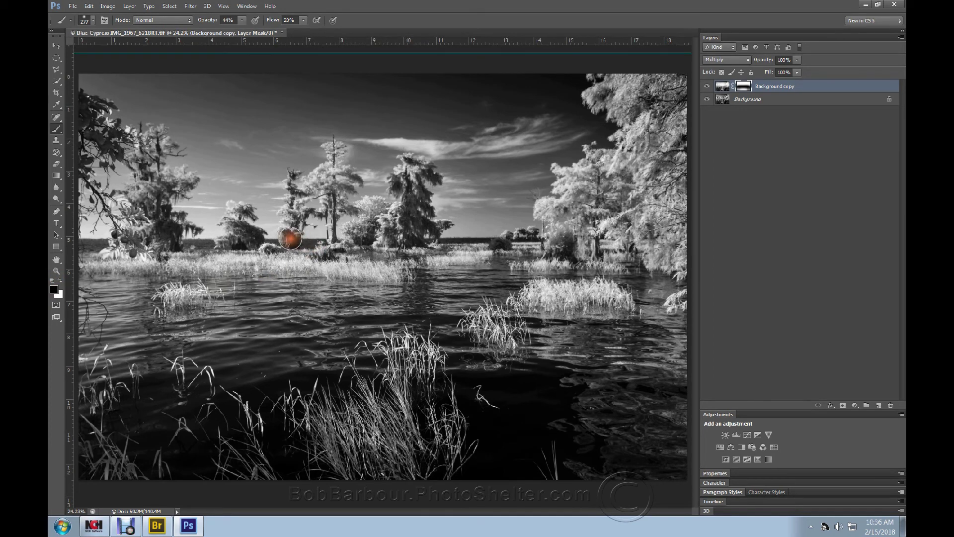
pyautogui.moveTo(290, 238); pyautogui.dragTo(298, 220)
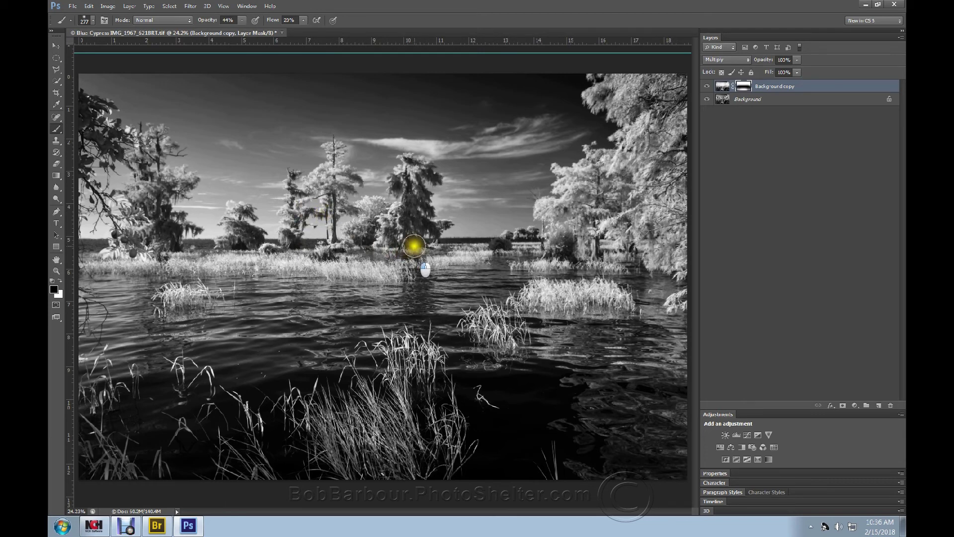
pyautogui.moveTo(414, 246)
pyautogui.mouseDown()
pyautogui.moveTo(416, 217)
pyautogui.moveTo(430, 223)
pyautogui.moveTo(419, 191)
pyautogui.moveTo(428, 173)
pyautogui.moveTo(415, 162)
pyautogui.mouseUp()
# Try a short black stroke on the layer mask in the sky above the central tree, and step back to remove it
pyautogui.moveTo(413, 76)
pyautogui.mouseDown()
pyautogui.moveTo(500, 104)
pyautogui.moveTo(473, 145)
pyautogui.moveTo(424, 156)
pyautogui.moveTo(415, 82)
pyautogui.moveTo(411, 154)
pyautogui.moveTo(415, 90)
pyautogui.mouseUp()
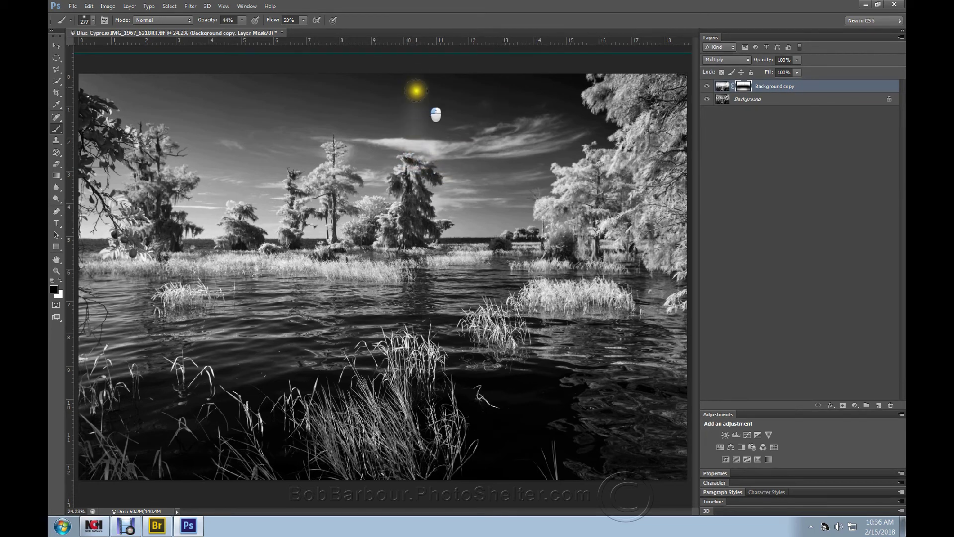
pyautogui.click(89, 6)
pyautogui.click(107, 40)
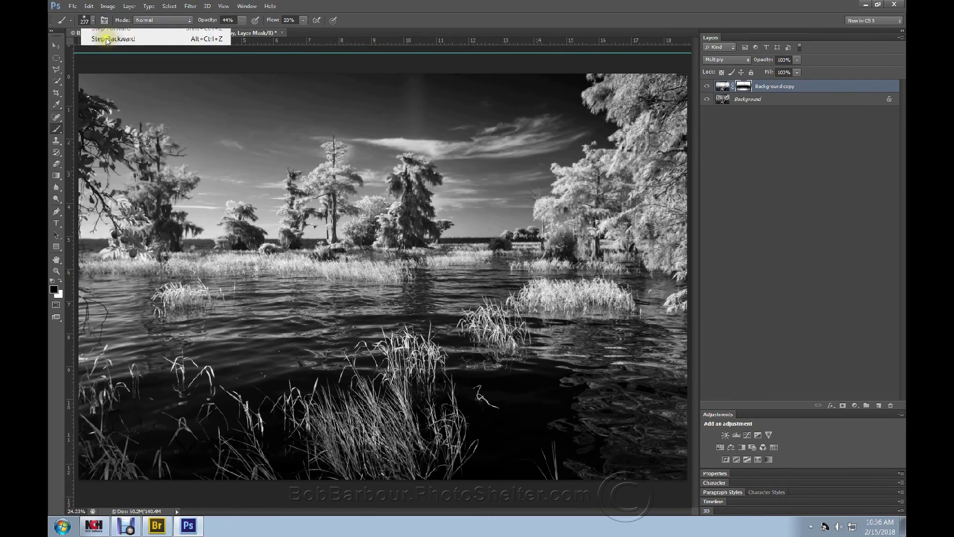
pyautogui.click(89, 6)
pyautogui.click(102, 42)
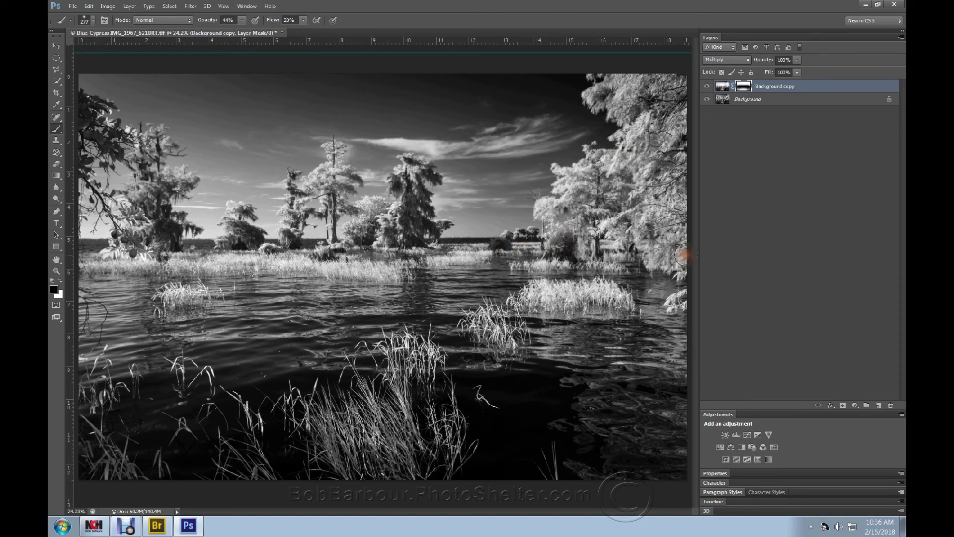
# Paint black at 44% opacity on the layer mask over the lower branches of the large tree along the photo's right edge
pyautogui.moveTo(682, 255); pyautogui.dragTo(679, 254)
pyautogui.click(675, 255)
pyautogui.click(673, 256)
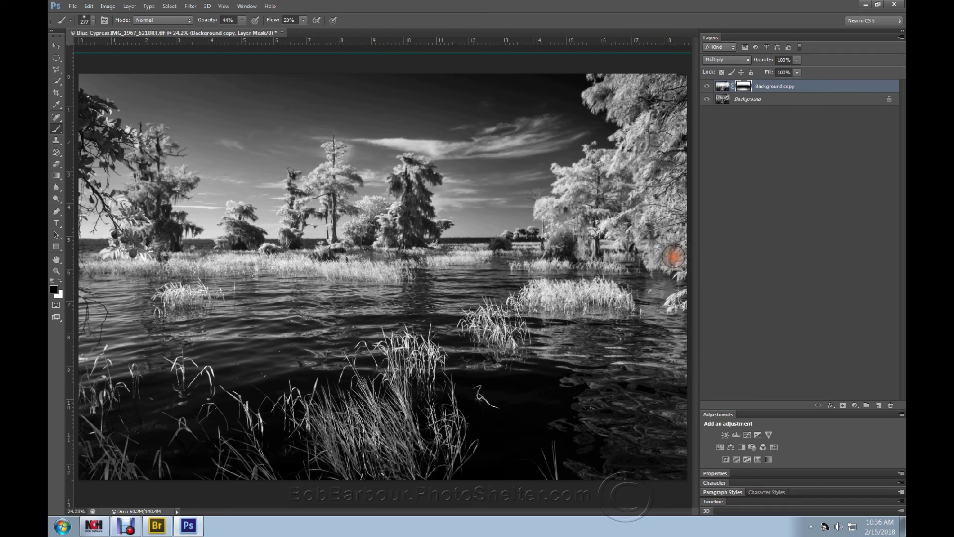
pyautogui.moveTo(673, 256)
pyautogui.mouseDown()
pyautogui.moveTo(566, 294)
pyautogui.moveTo(408, 249)
pyautogui.moveTo(307, 261)
pyautogui.moveTo(101, 256)
pyautogui.moveTo(422, 261)
pyautogui.moveTo(484, 249)
pyautogui.moveTo(530, 294)
pyautogui.moveTo(605, 303)
pyautogui.moveTo(654, 200)
pyautogui.moveTo(645, 180)
pyautogui.moveTo(590, 210)
pyautogui.moveTo(519, 294)
pyautogui.moveTo(369, 306)
pyautogui.moveTo(318, 298)
pyautogui.moveTo(291, 287)
pyautogui.moveTo(547, 83)
pyautogui.moveTo(157, 86)
pyautogui.moveTo(481, 77)
pyautogui.moveTo(265, 77)
pyautogui.moveTo(208, 89)
pyautogui.moveTo(457, 100)
pyautogui.moveTo(491, 183)
pyautogui.moveTo(502, 191)
pyautogui.moveTo(534, 158)
pyautogui.moveTo(421, 145)
pyautogui.moveTo(479, 142)
pyautogui.moveTo(525, 222)
pyautogui.moveTo(549, 330)
pyautogui.moveTo(594, 363)
pyautogui.moveTo(518, 411)
pyautogui.moveTo(524, 419)
pyautogui.moveTo(557, 405)
pyautogui.moveTo(518, 378)
pyautogui.moveTo(478, 391)
pyautogui.moveTo(500, 413)
pyautogui.moveTo(477, 397)
pyautogui.moveTo(479, 389)
pyautogui.moveTo(490, 405)
pyautogui.moveTo(532, 413)
pyautogui.moveTo(484, 392)
pyautogui.mouseUp()
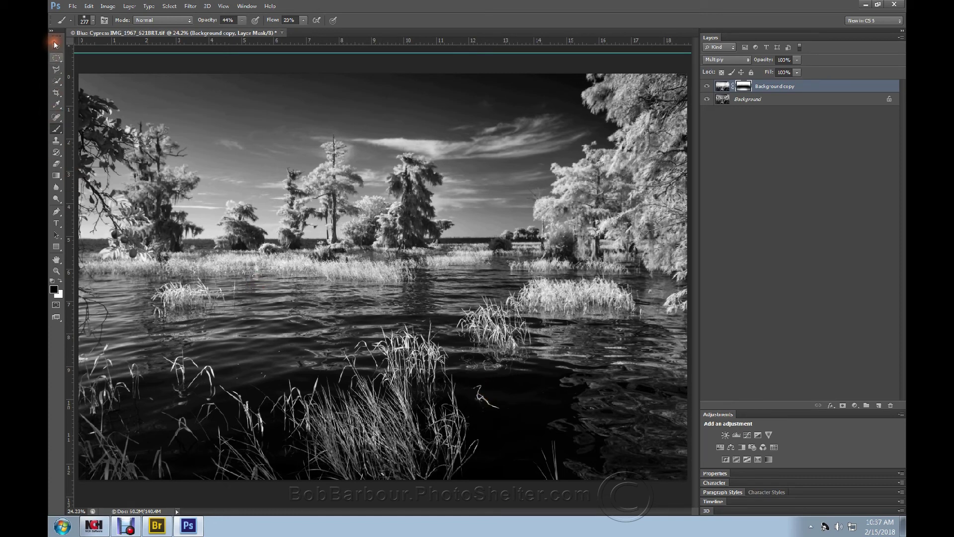
# Flatten the image into a single Background layer, with the Elliptical Marquee tool active
pyautogui.click(57, 59)
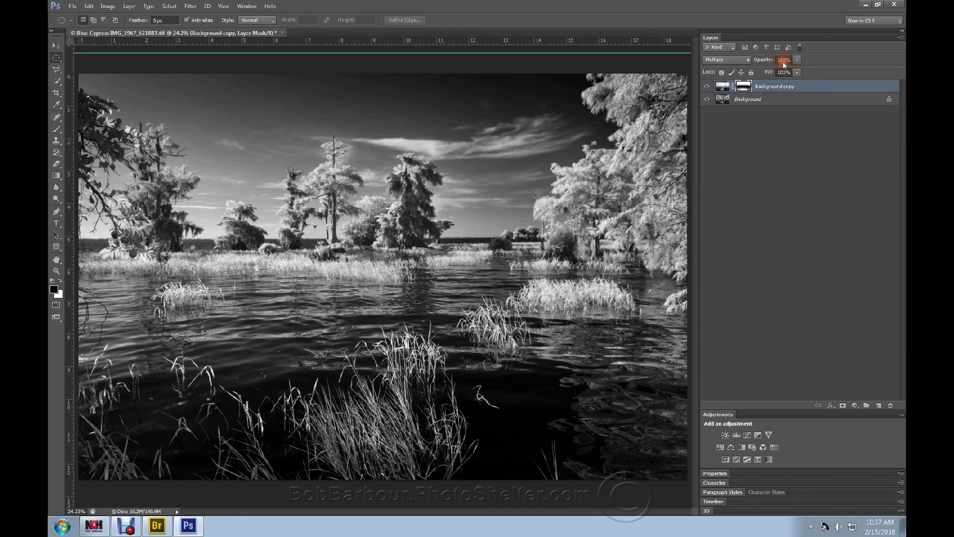
pyautogui.click(129, 6)
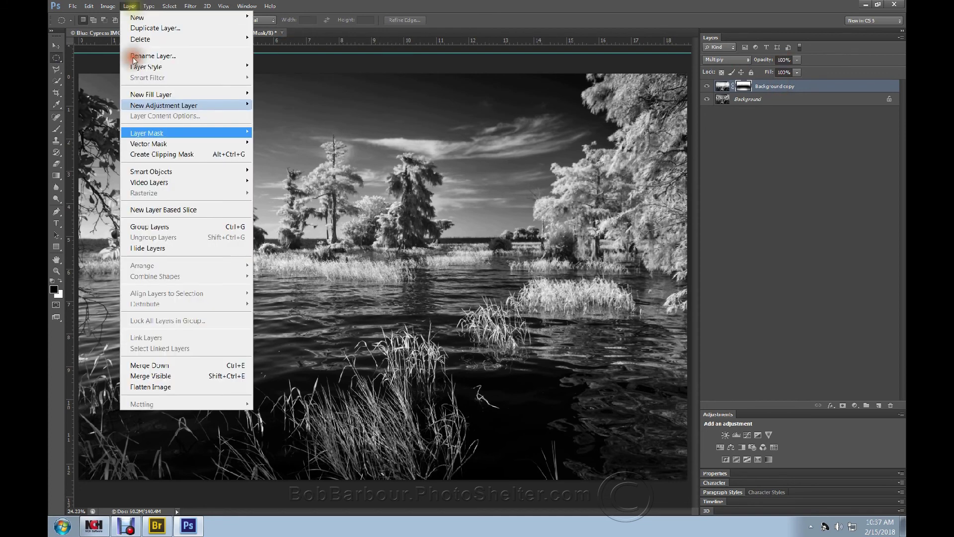
pyautogui.click(175, 387)
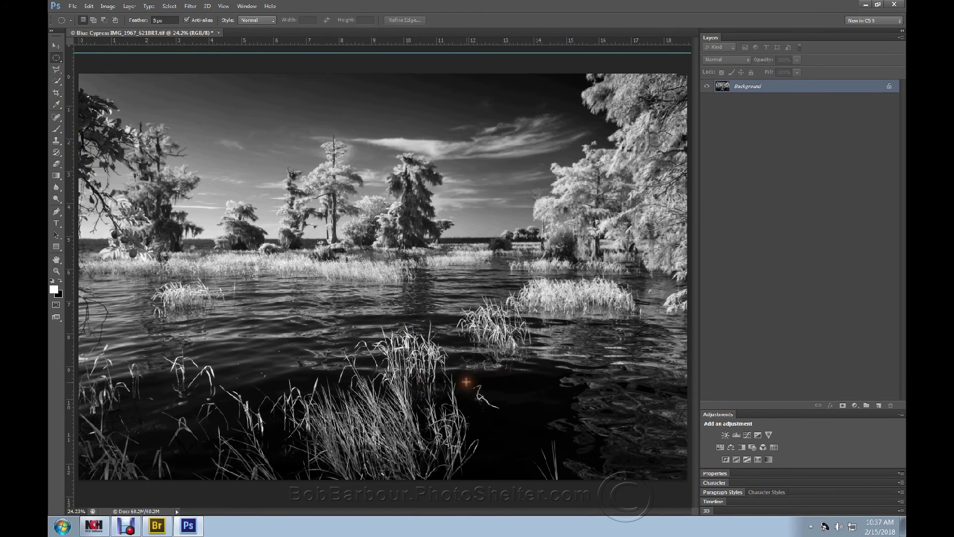
# Remove the bent reed from the dark foreground water with a Content-Aware Fill inside an elliptical selection feathered 5 px, and clear the selection
pyautogui.moveTo(467, 383); pyautogui.dragTo(495, 397)
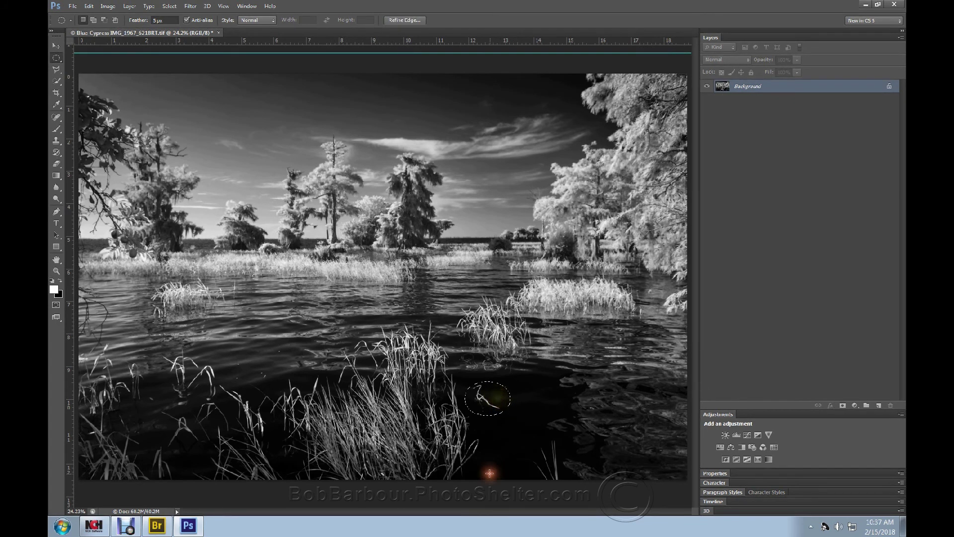
pyautogui.click(87, 7)
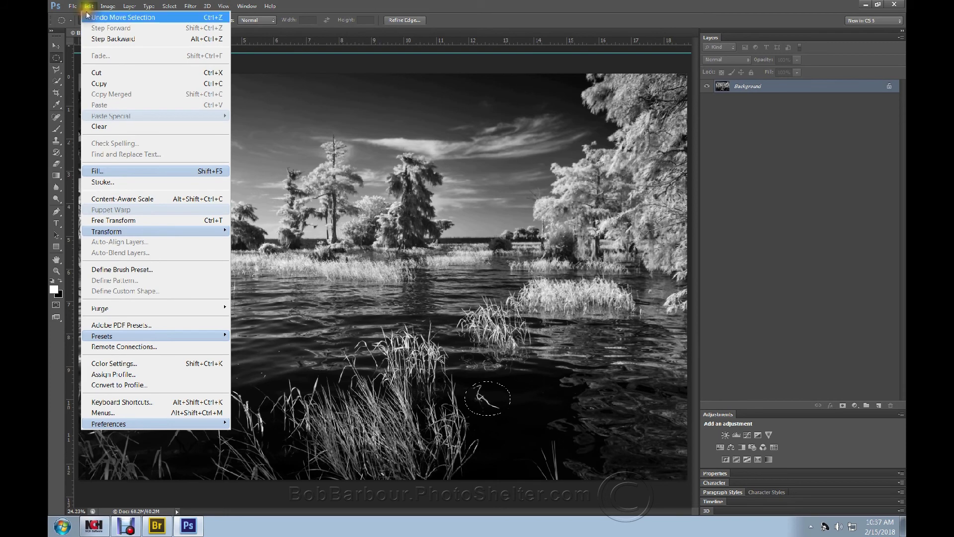
pyautogui.click(175, 170)
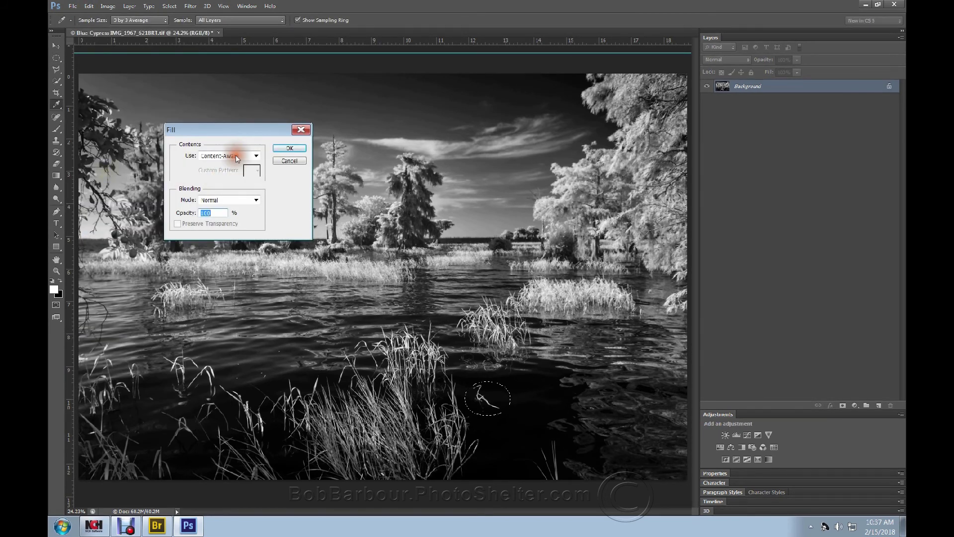
pyautogui.click(297, 150)
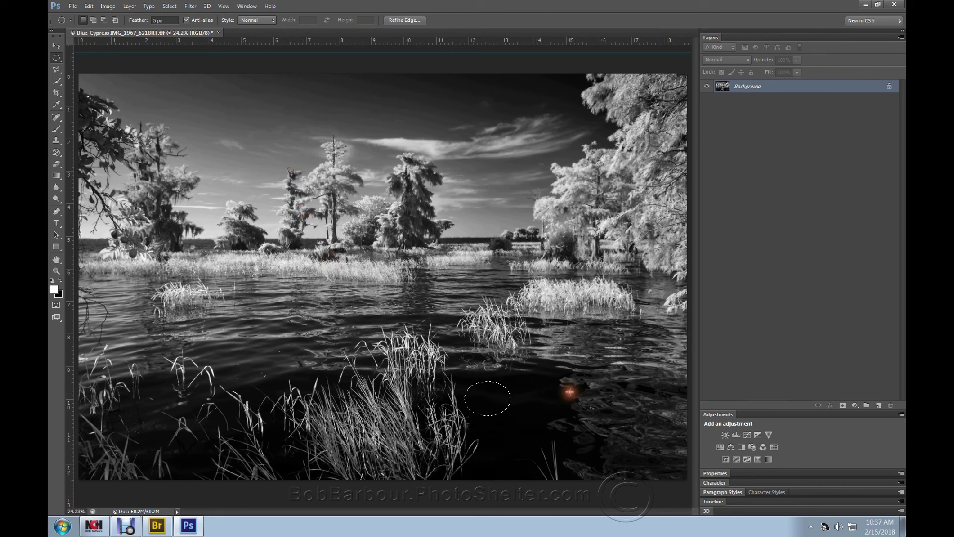
pyautogui.click(57, 47)
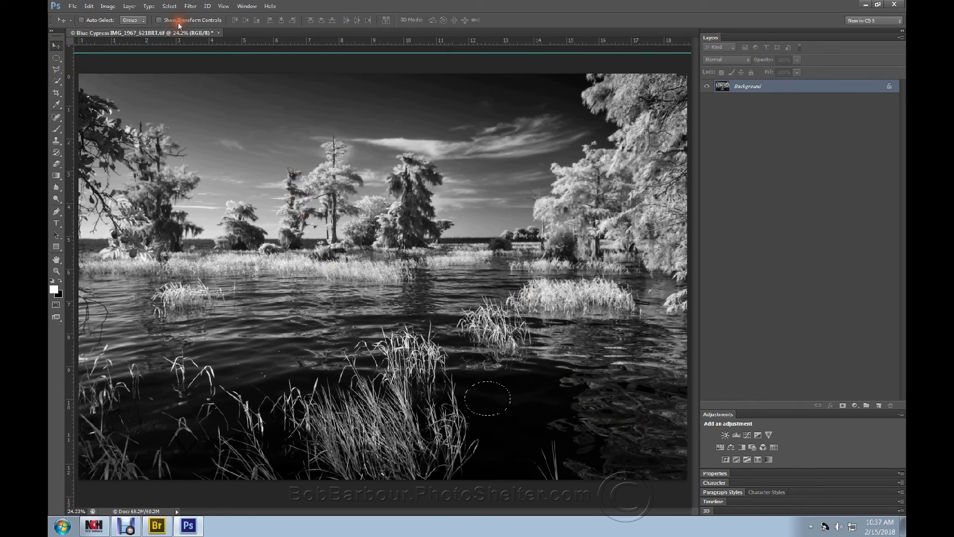
pyautogui.click(169, 6)
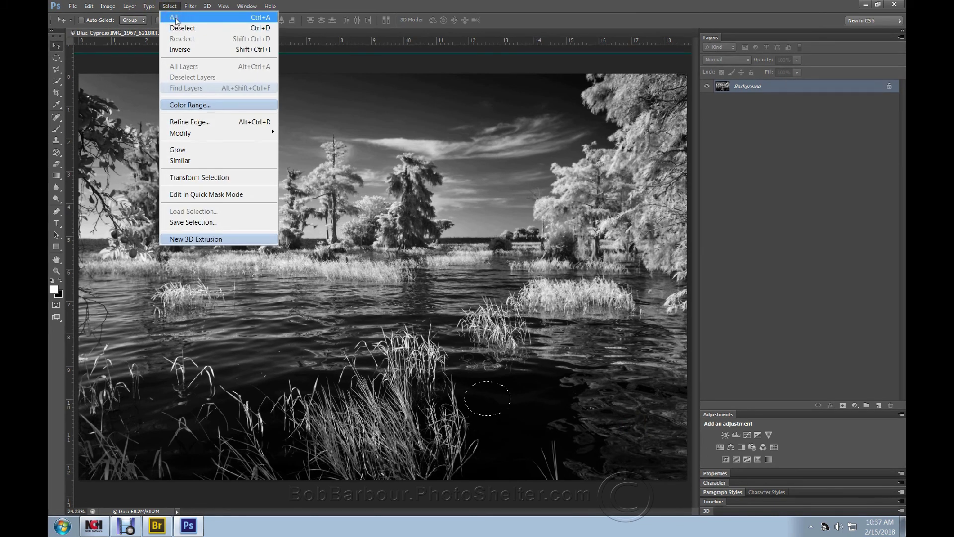
pyautogui.click(181, 29)
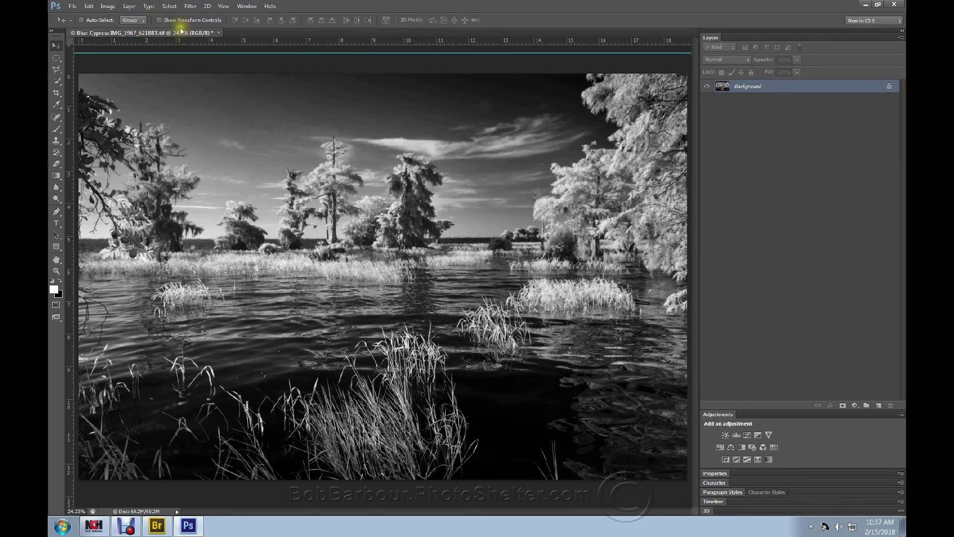
pyautogui.click(389, 288)
pyautogui.click(385, 296)
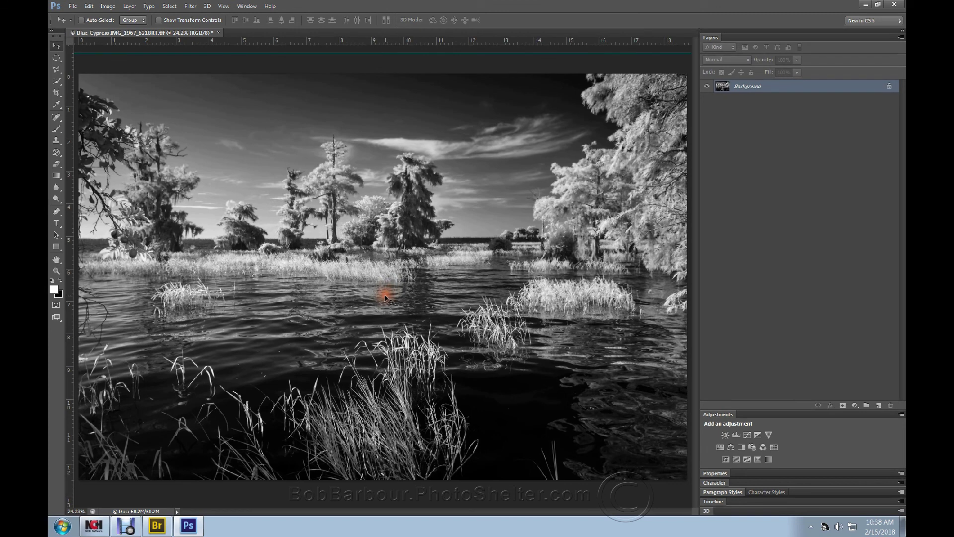